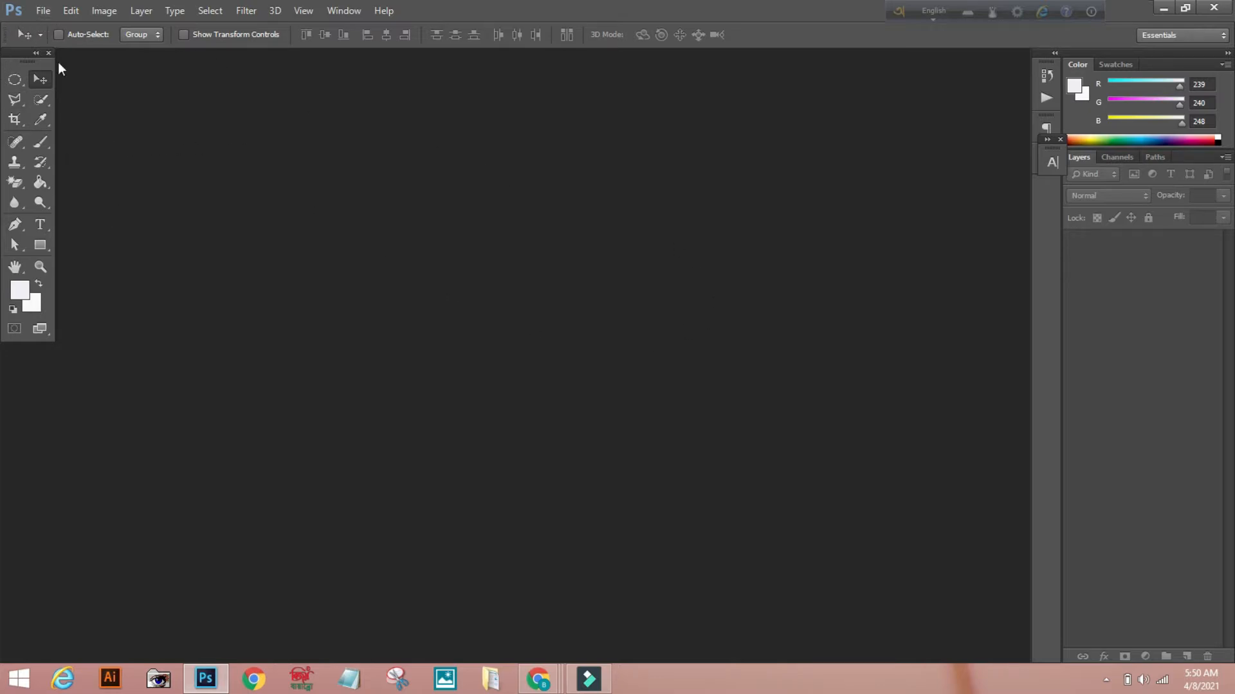
Step: Start a new document and set its resolution to 300 pixels/inch
{"action": "left_click", "coordinate": [40, 11]}
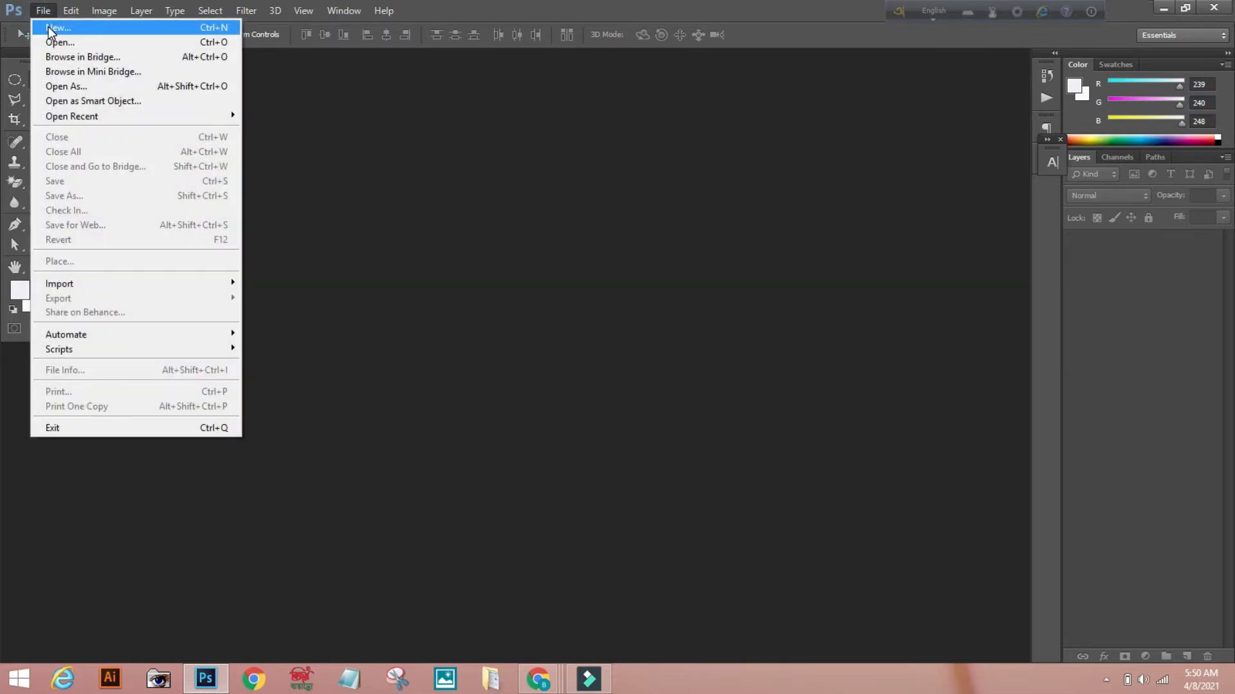
{"action": "left_click", "coordinate": [48, 30]}
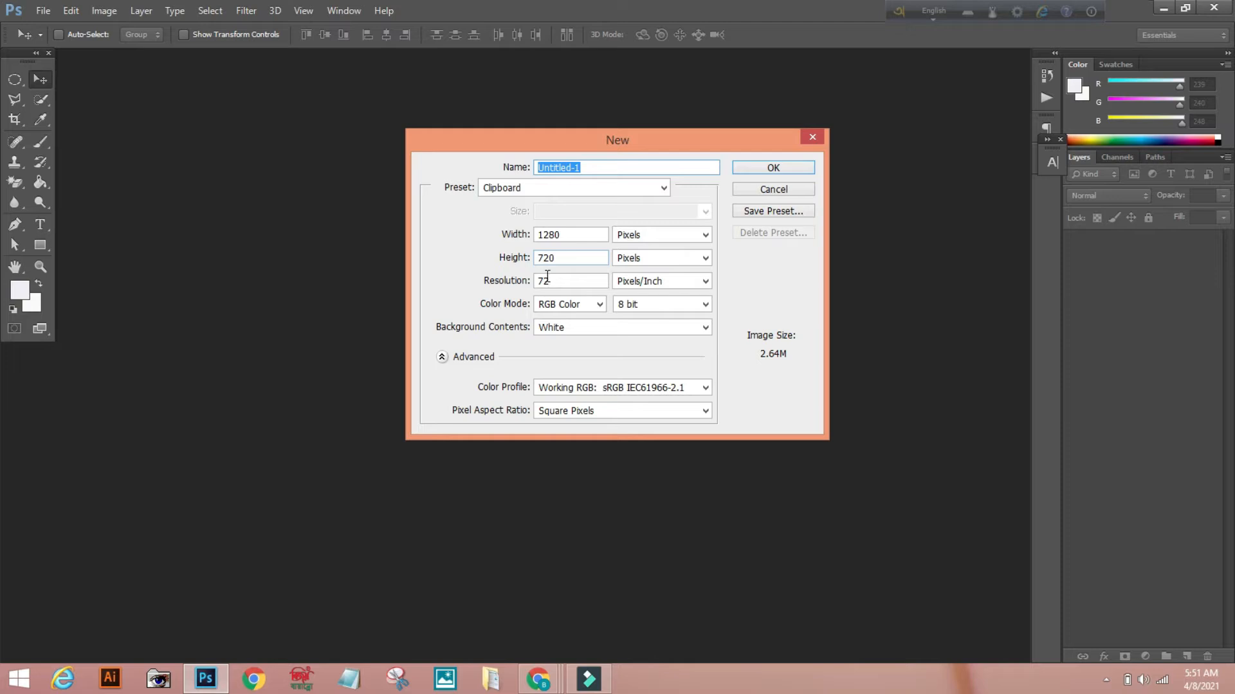
{"action": "left_click", "coordinate": [557, 283]}
{"action": "key", "text": "BackSpace"}
{"action": "key", "text": "BackSpace"}
{"action": "type", "text": "300"}
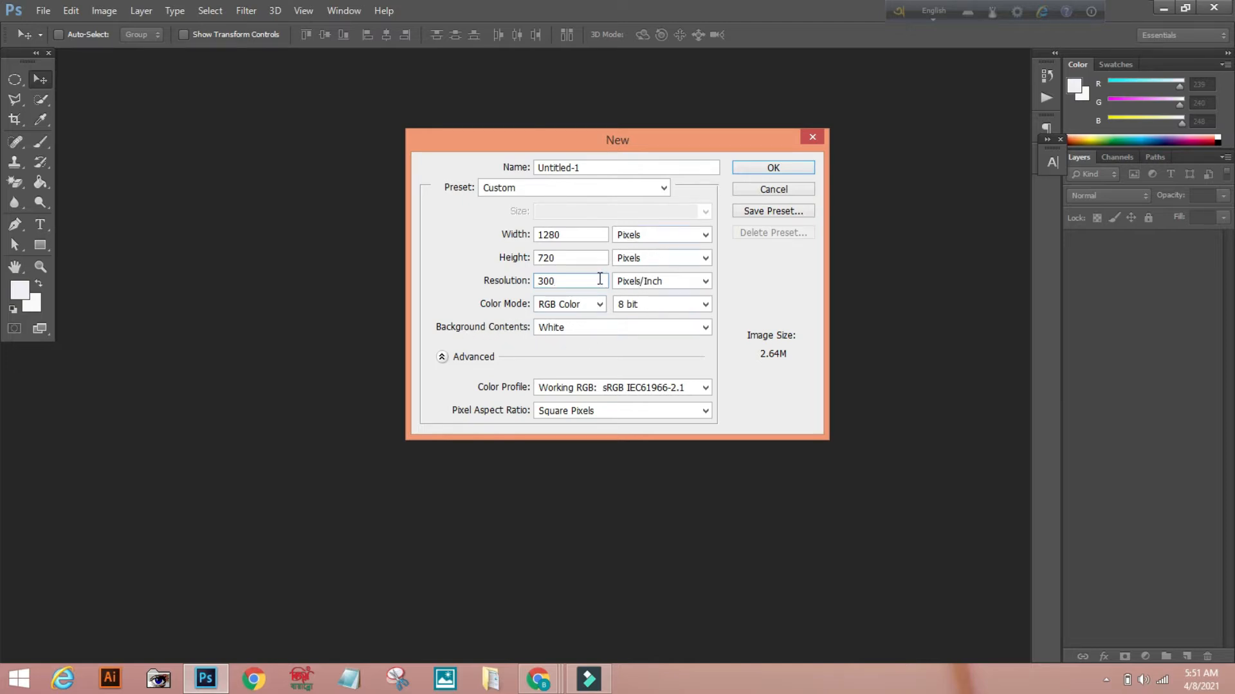
Step: Name the new document "Youtube thambail" and create it at 1280 × 720 pixels
{"action": "left_click", "coordinate": [609, 173]}
{"action": "key", "text": "BackSpace"}
{"action": "key", "text": "BackSpace"}
{"action": "key", "text": "BackSpace"}
{"action": "key", "text": "BackSpace"}
{"action": "key", "text": "BackSpace"}
{"action": "key", "text": "BackSpace"}
{"action": "key", "text": "BackSpace"}
{"action": "key", "text": "BackSpace"}
{"action": "type", "text": "You"}
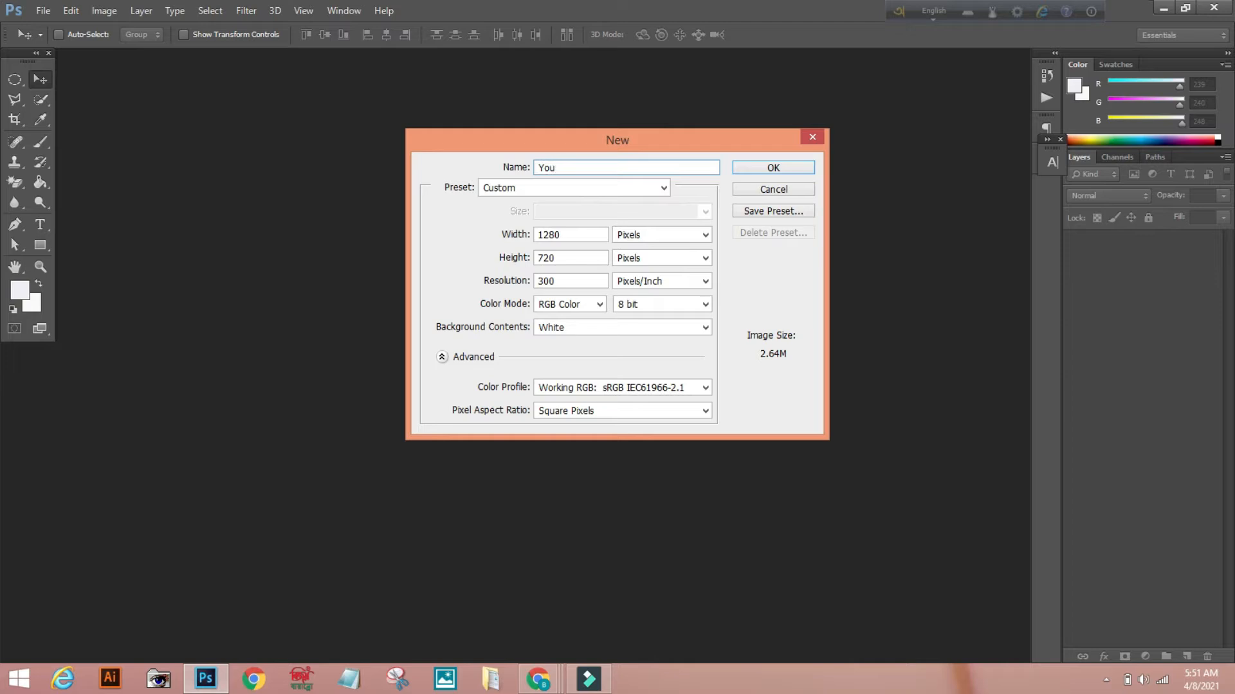
{"action": "type", "text": "tube thamb"}
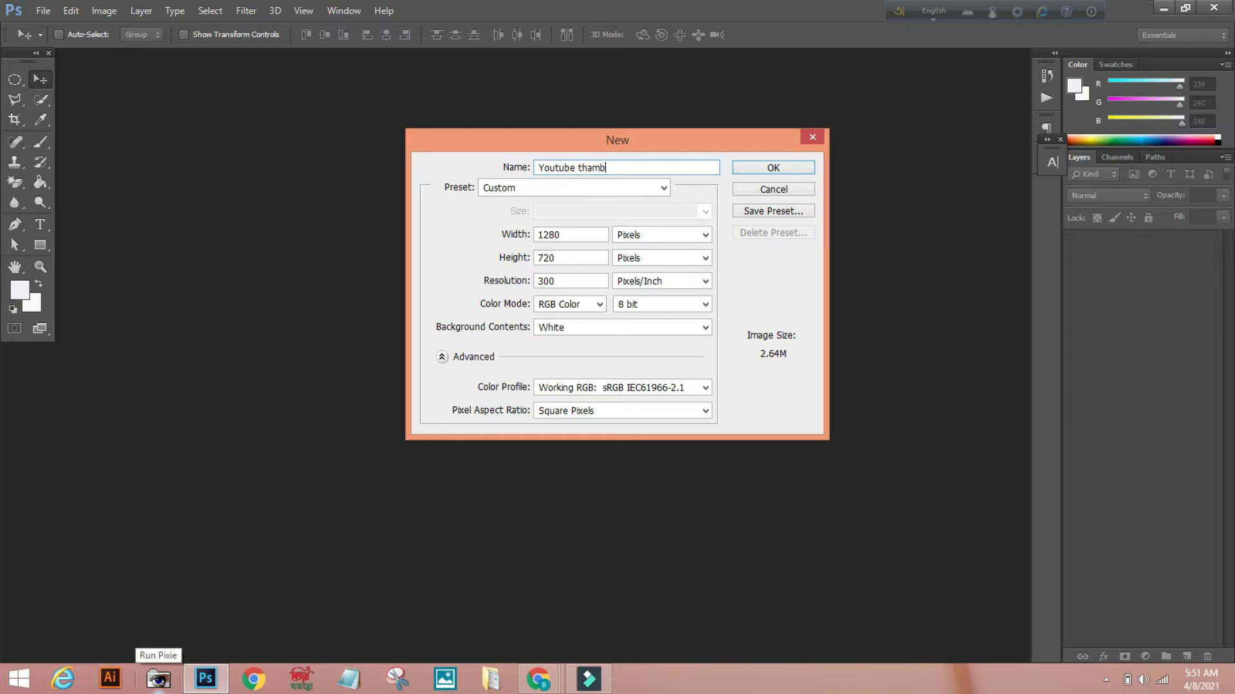
{"action": "type", "text": "ail"}
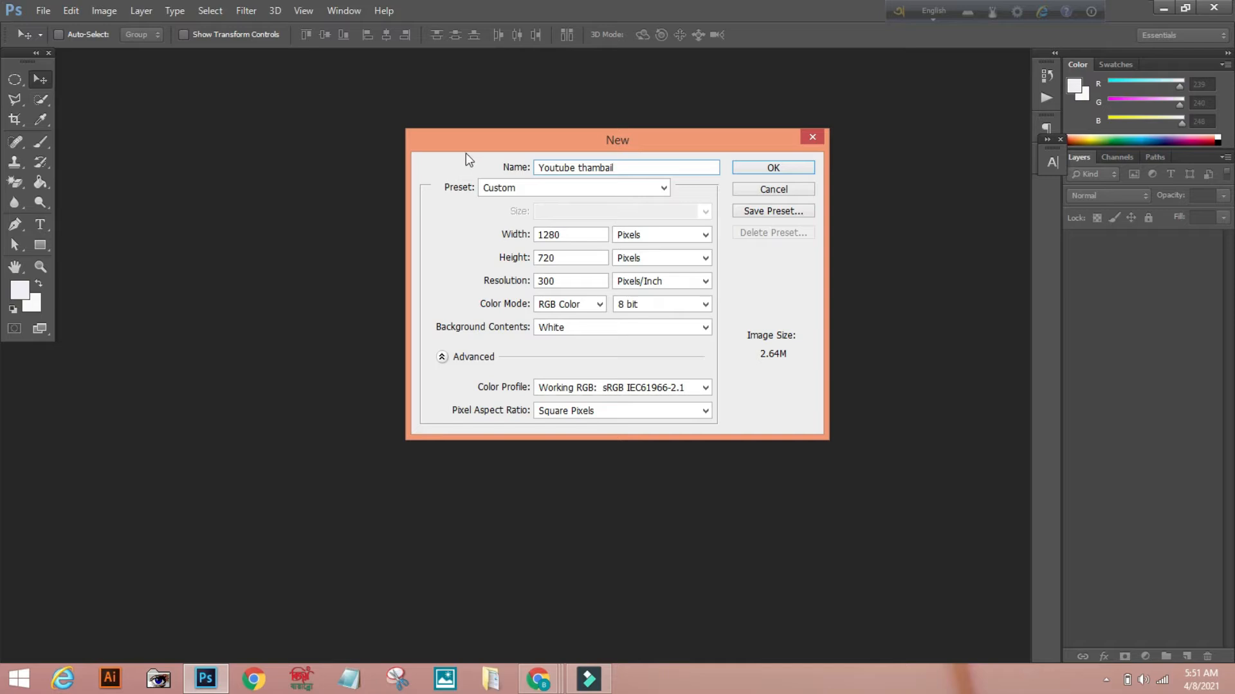
{"action": "left_click", "coordinate": [804, 169]}
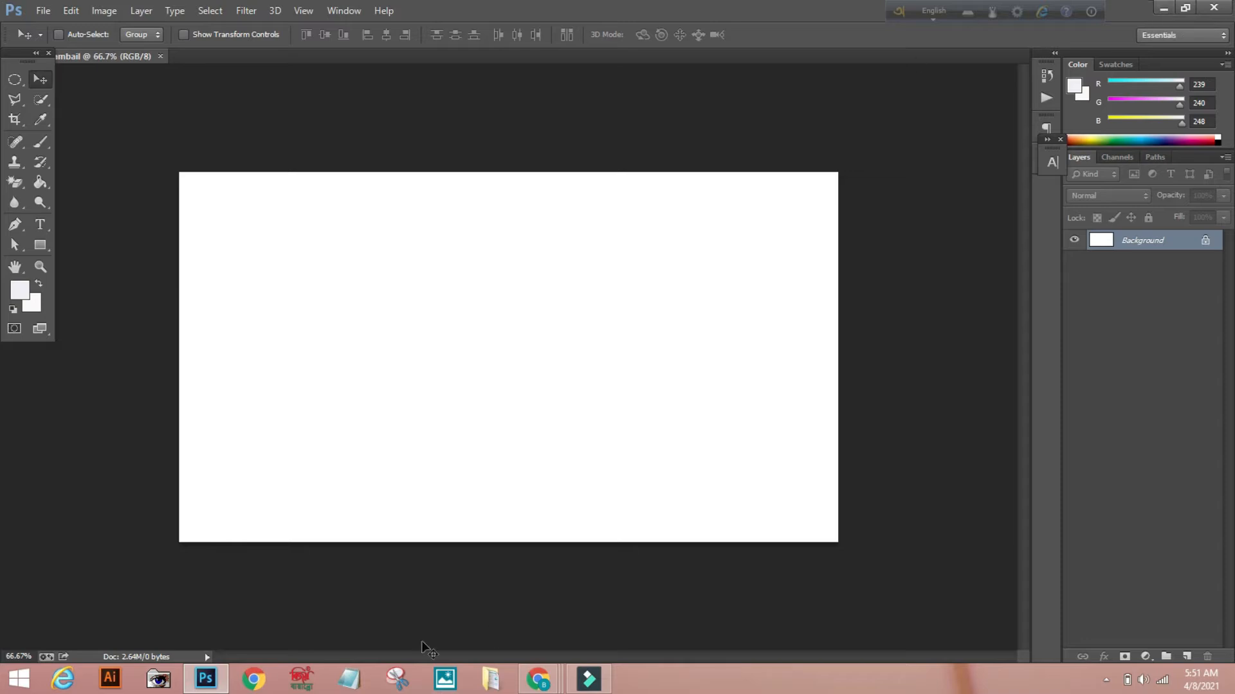
Step: Switch to Chrome, open YouTube and search for "how to create facebook account"
{"action": "left_click", "coordinate": [253, 679]}
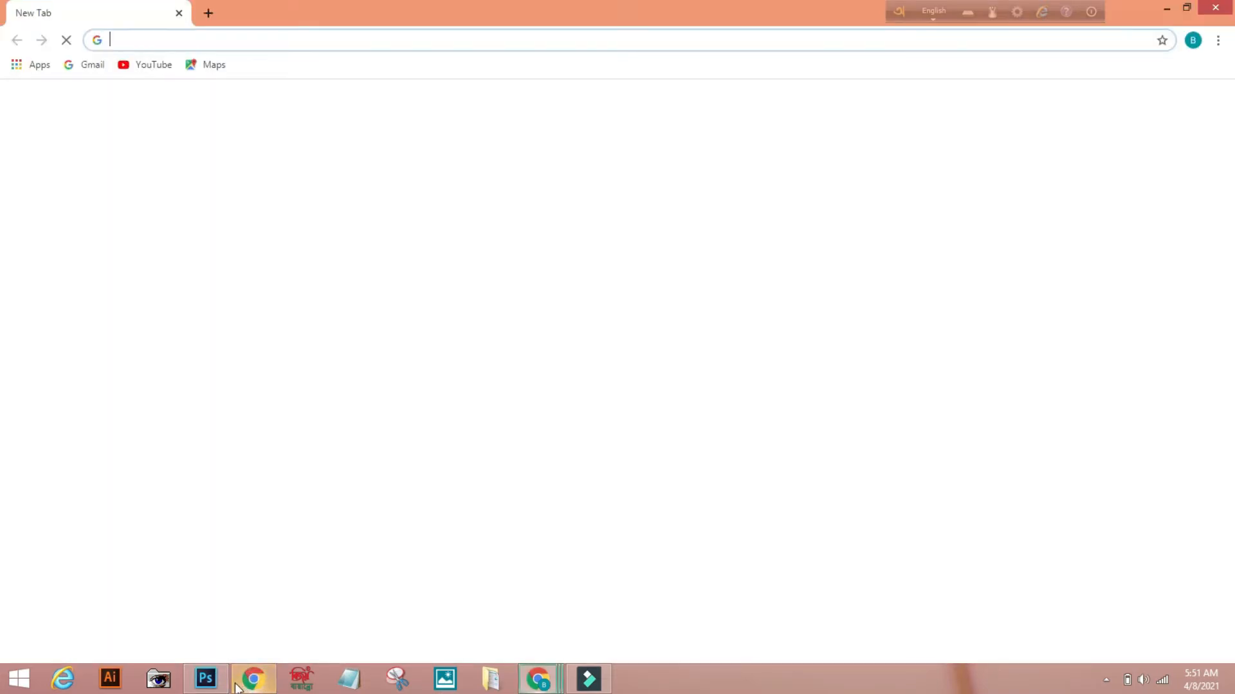
{"action": "left_click", "coordinate": [157, 66]}
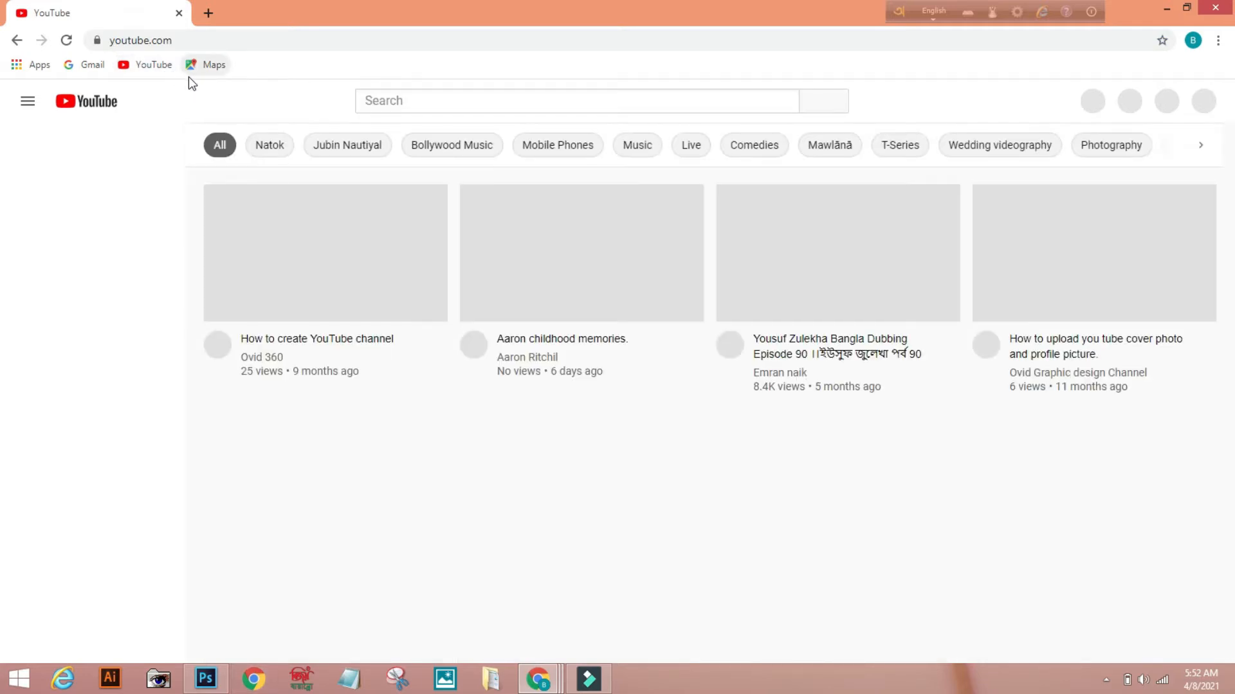
{"action": "left_click", "coordinate": [387, 107]}
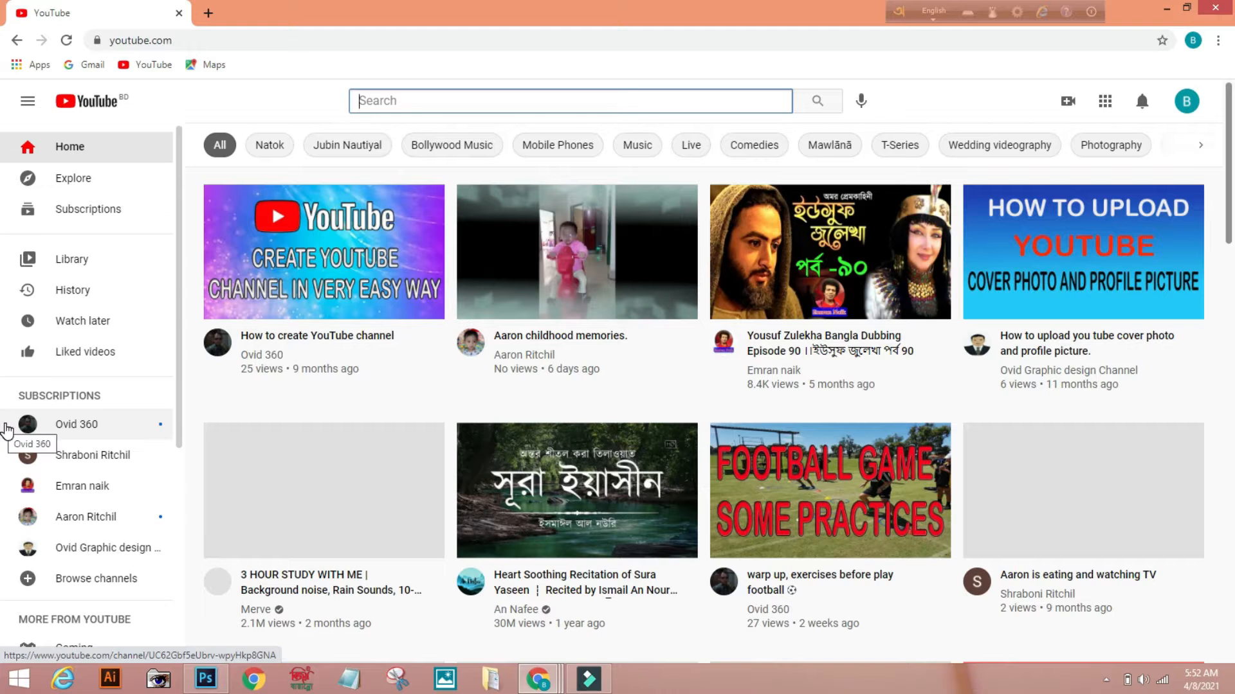
{"action": "type", "text": "how"}
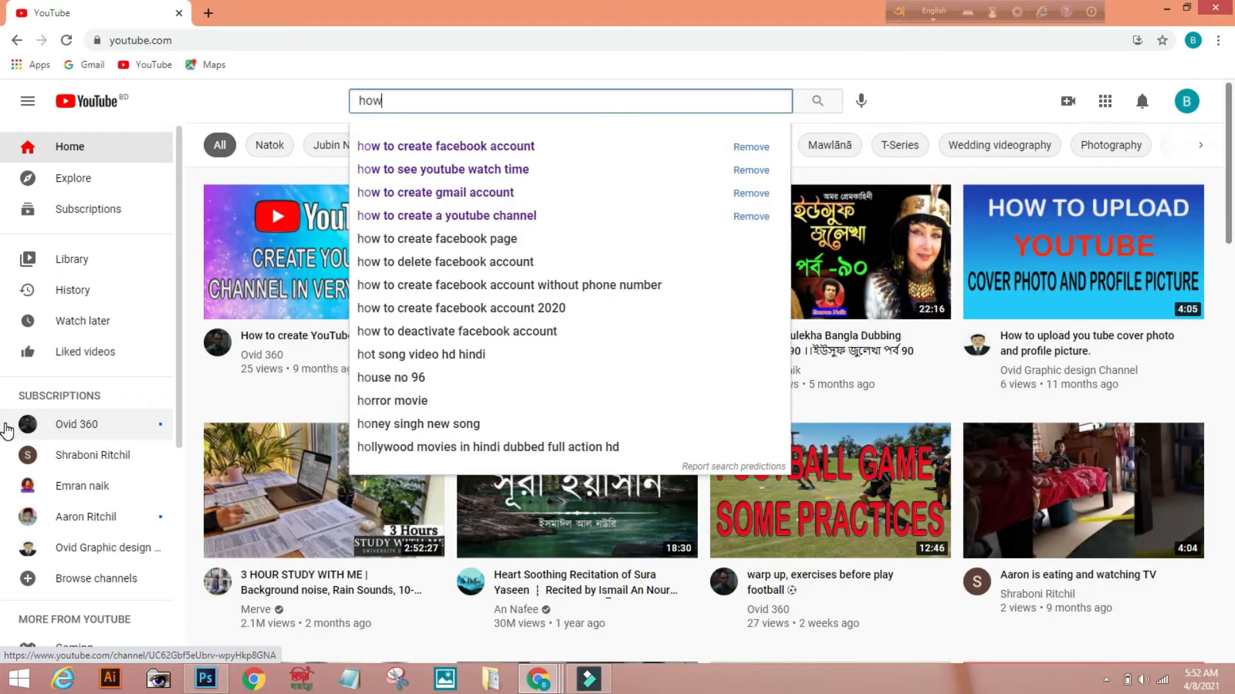
{"action": "key", "text": "Escape"}
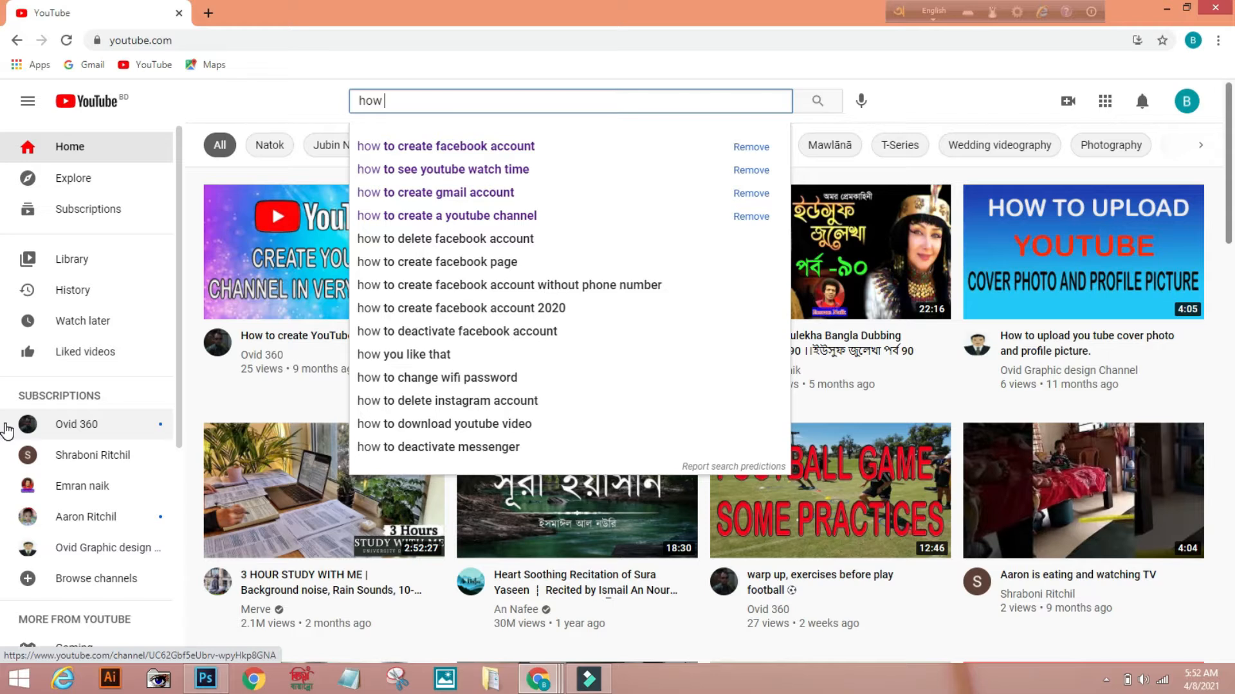
{"action": "left_click", "coordinate": [523, 146]}
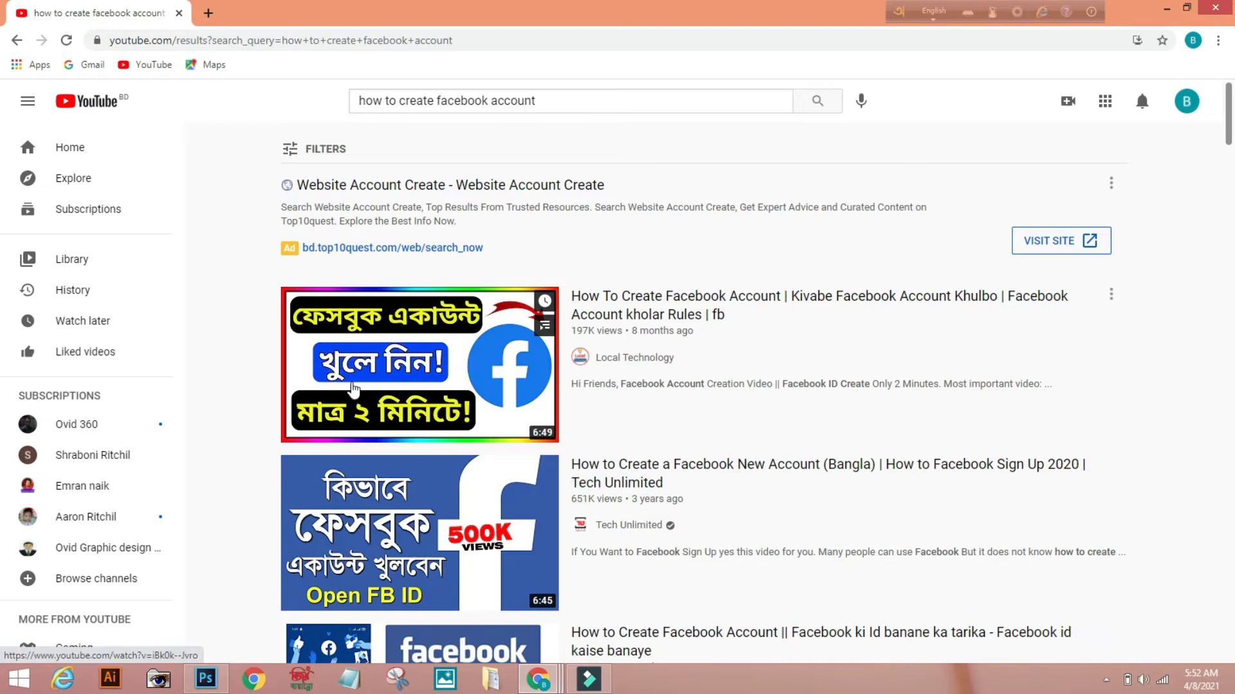
Step: Look through the thumbnails in the YouTube search results to compare their text, colour and image layouts
{"action": "scroll", "coordinate": [462, 392], "scroll_direction": "down", "scroll_amount": 7}
{"action": "scroll", "coordinate": [474, 386], "scroll_direction": "down", "scroll_amount": 1}
{"action": "scroll", "coordinate": [450, 322], "scroll_direction": "up", "scroll_amount": 1}
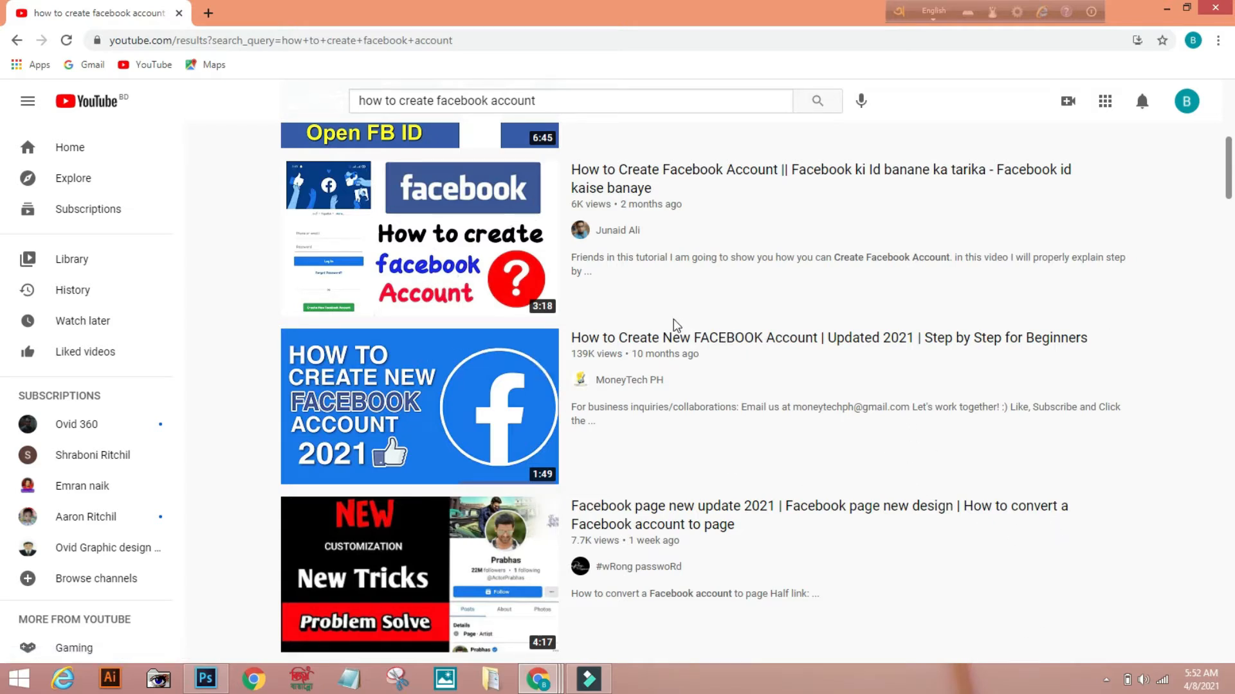
{"action": "scroll", "coordinate": [495, 313], "scroll_direction": "down", "scroll_amount": 6}
{"action": "scroll", "coordinate": [495, 313], "scroll_direction": "down", "scroll_amount": 7}
{"action": "scroll", "coordinate": [500, 313], "scroll_direction": "down", "scroll_amount": 5}
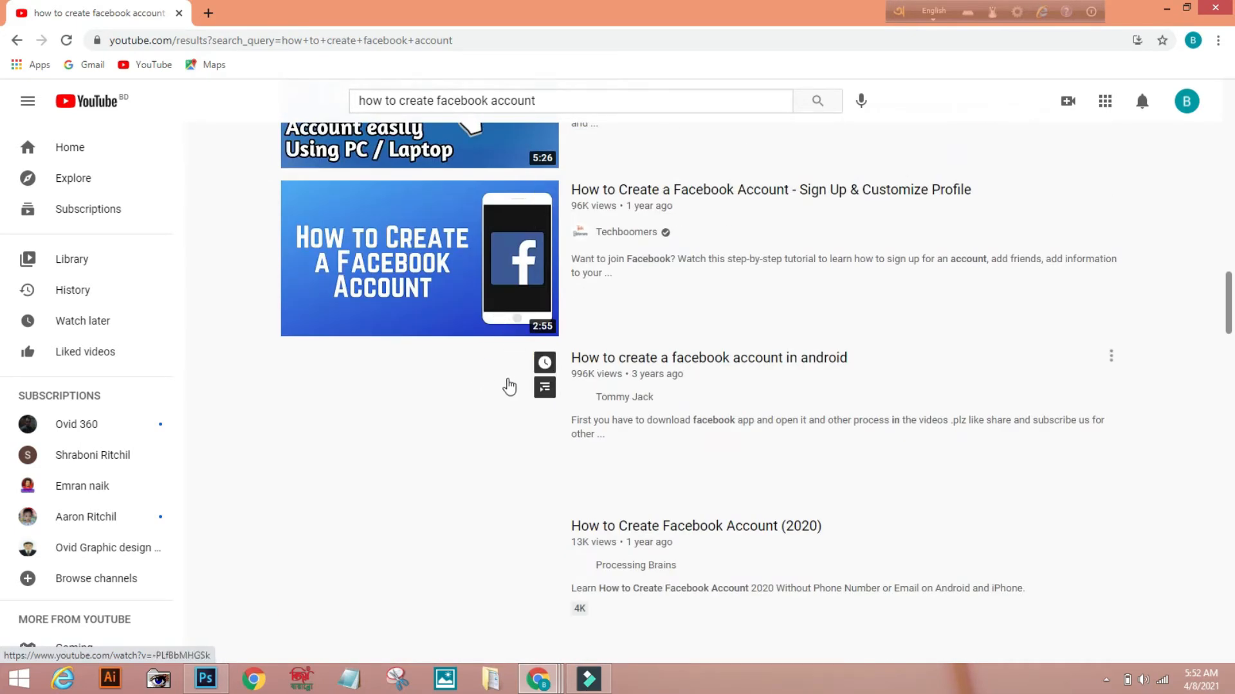
{"action": "scroll", "coordinate": [504, 385], "scroll_direction": "up", "scroll_amount": 8}
{"action": "scroll", "coordinate": [520, 381], "scroll_direction": "up", "scroll_amount": 5}
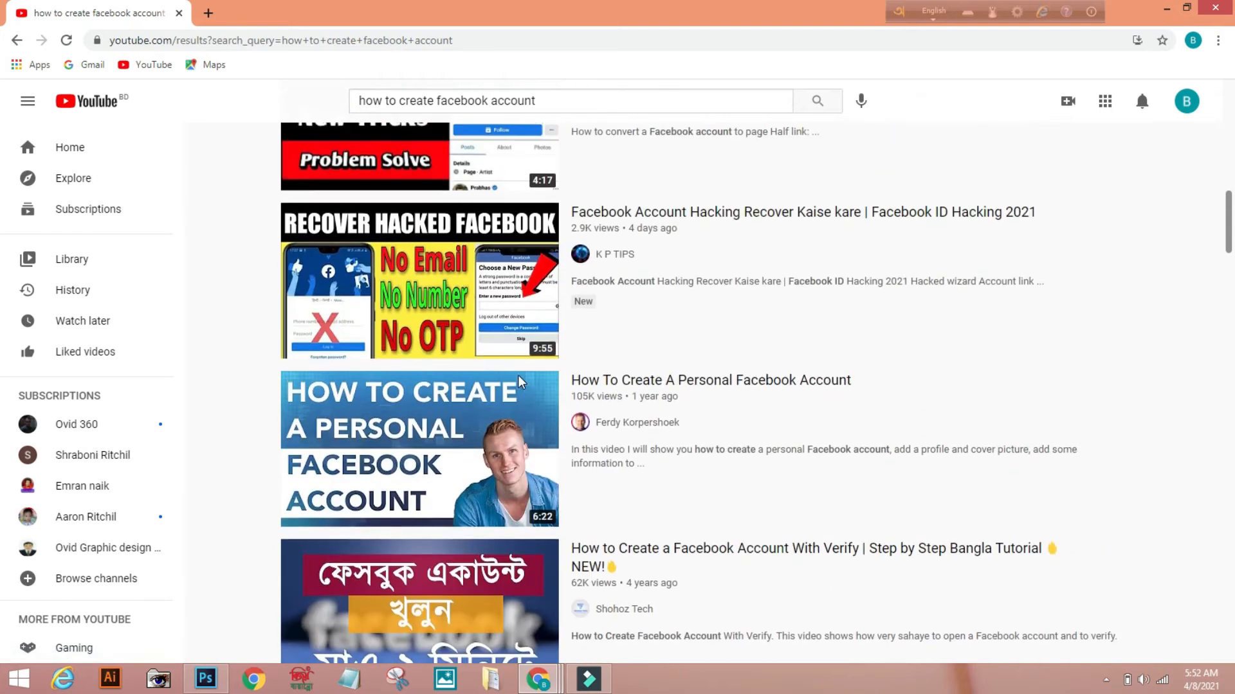
{"action": "scroll", "coordinate": [520, 381], "scroll_direction": "down", "scroll_amount": 11}
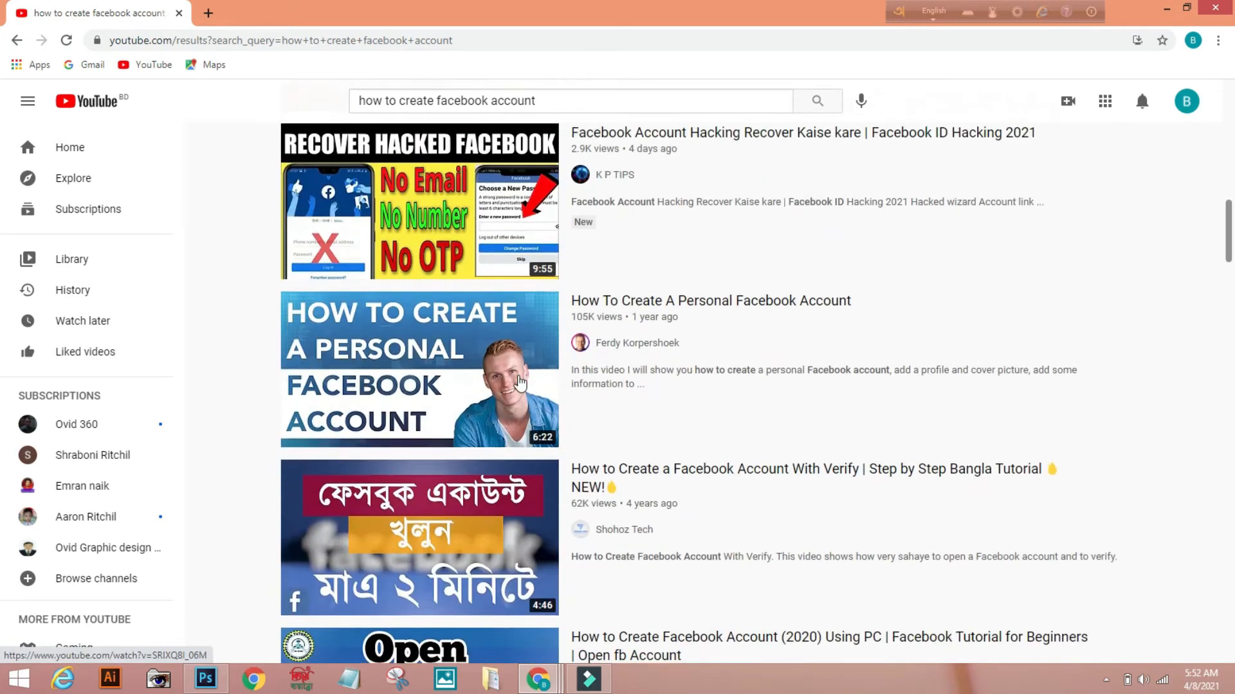
{"action": "scroll", "coordinate": [519, 381], "scroll_direction": "down", "scroll_amount": 2}
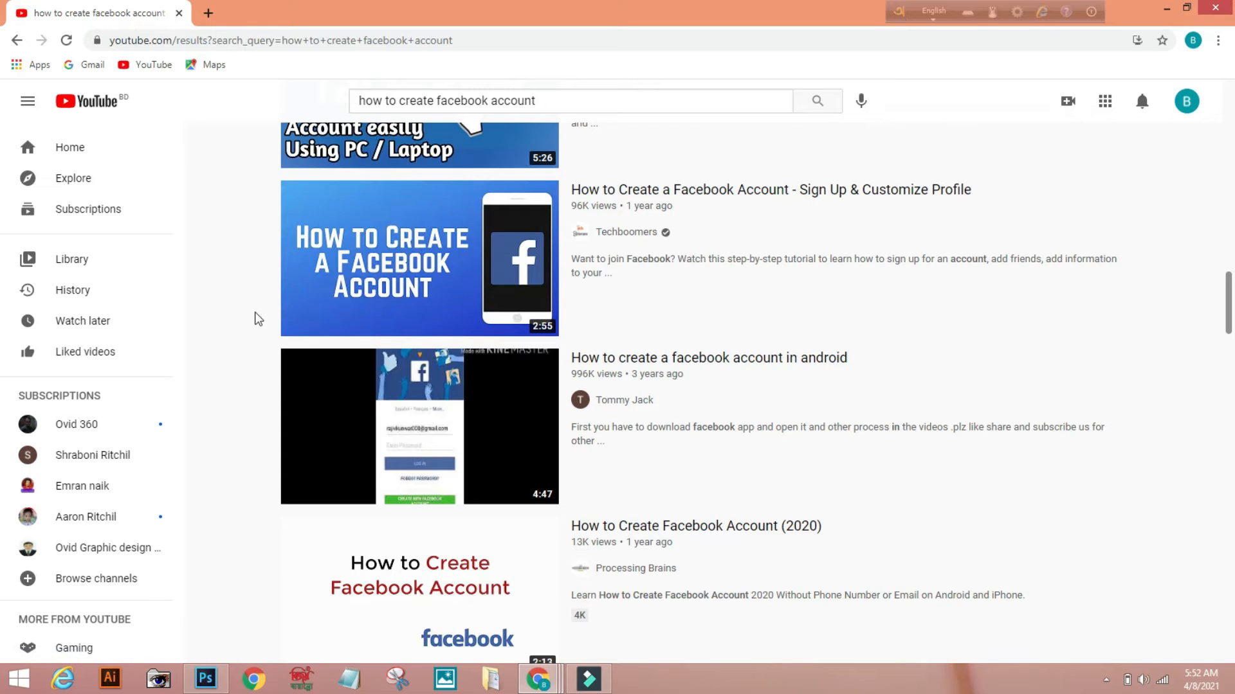
{"action": "scroll", "coordinate": [437, 341], "scroll_direction": "down", "scroll_amount": 5}
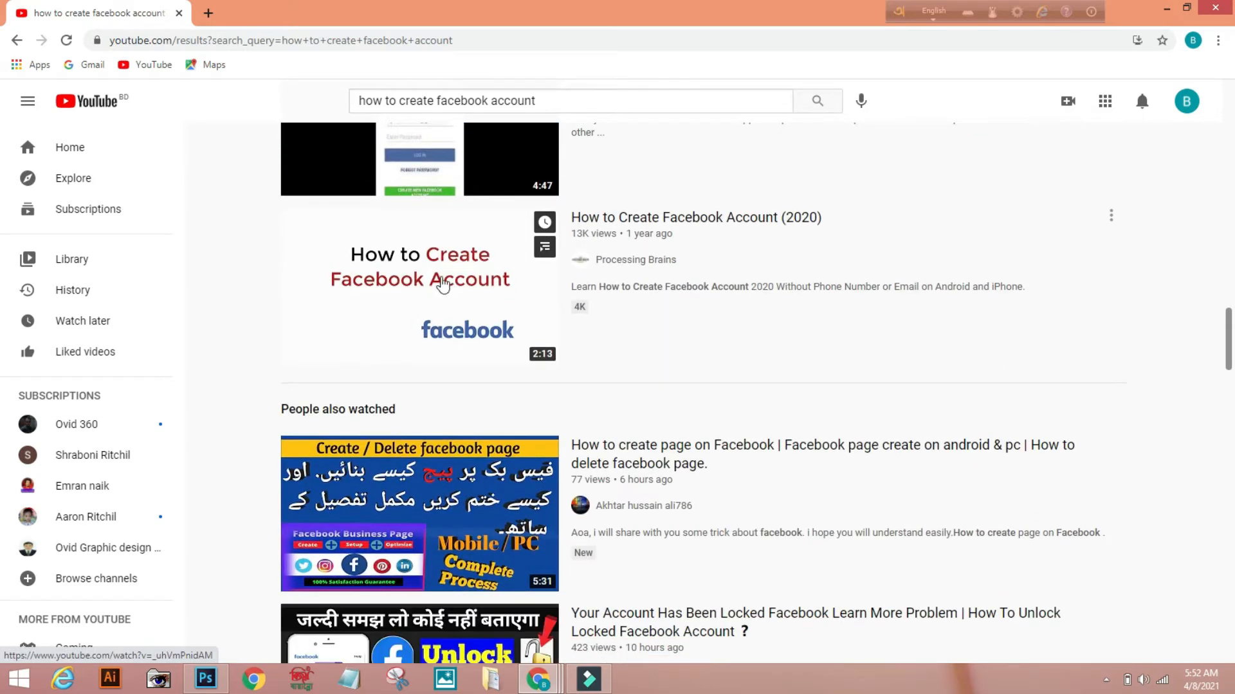
{"action": "scroll", "coordinate": [450, 369], "scroll_direction": "down", "scroll_amount": 5}
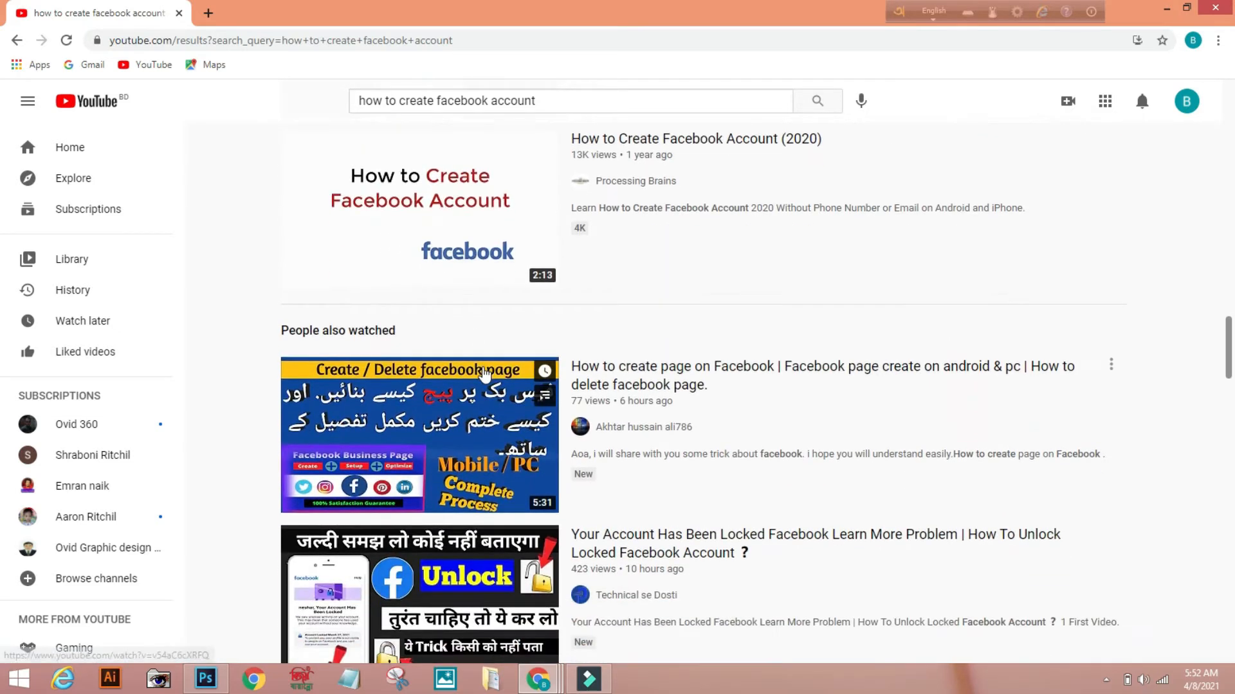
{"action": "scroll", "coordinate": [483, 368], "scroll_direction": "down", "scroll_amount": 5}
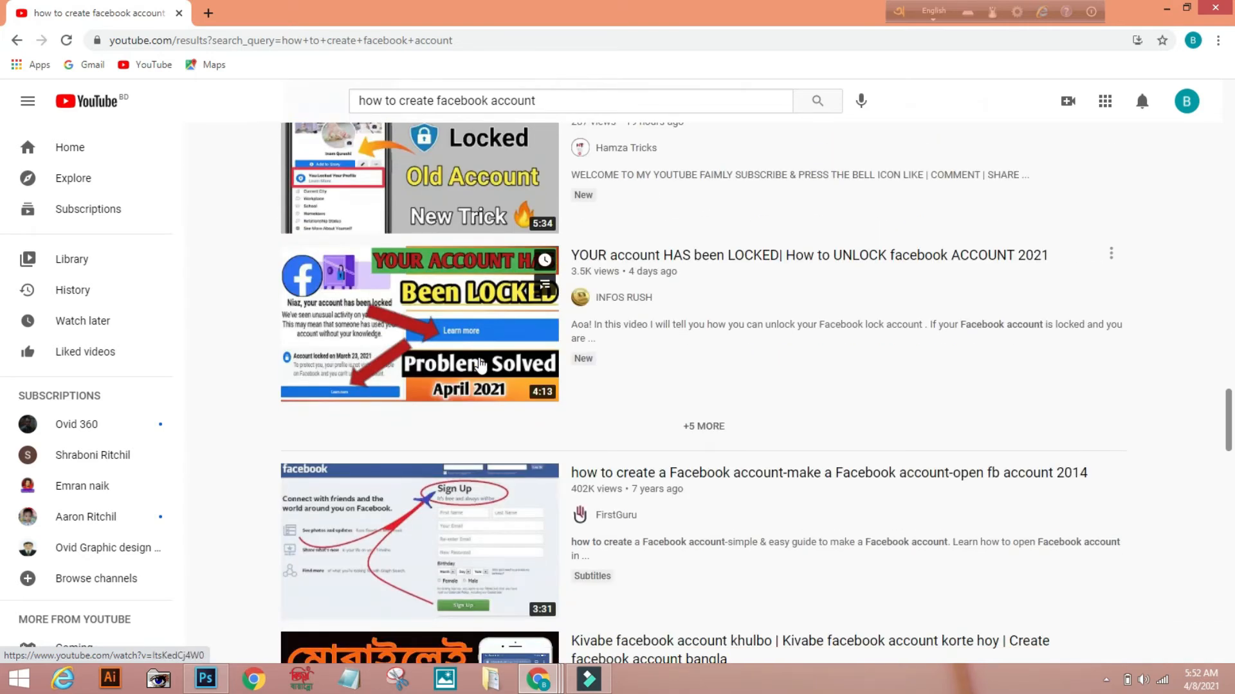
{"action": "scroll", "coordinate": [479, 363], "scroll_direction": "down", "scroll_amount": 10}
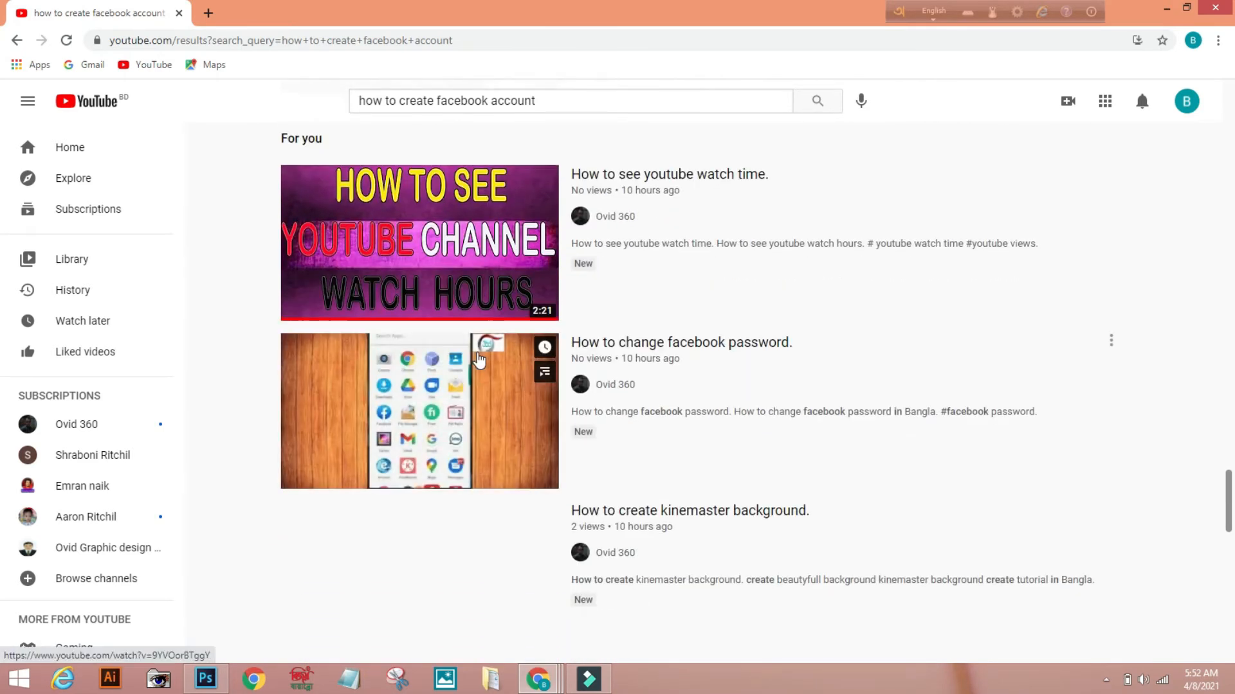
{"action": "scroll", "coordinate": [479, 361], "scroll_direction": "down", "scroll_amount": 2}
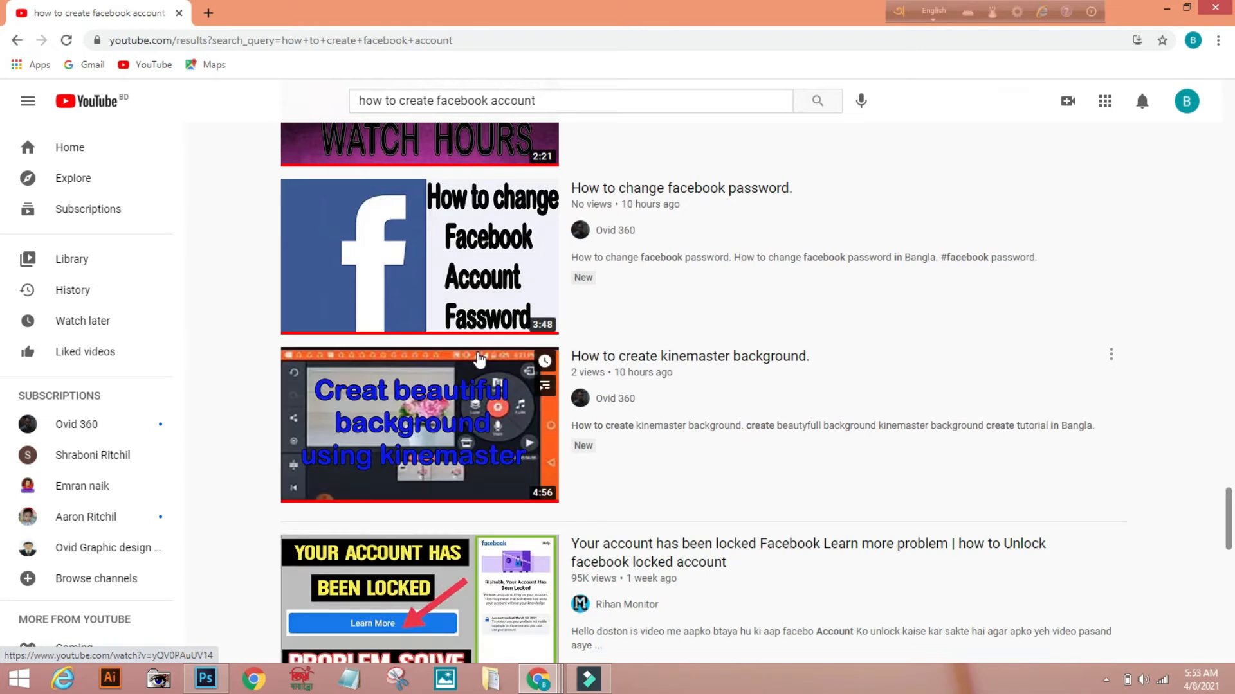
{"action": "scroll", "coordinate": [479, 360], "scroll_direction": "down", "scroll_amount": 2}
{"action": "scroll", "coordinate": [479, 359], "scroll_direction": "up", "scroll_amount": 2}
{"action": "scroll", "coordinate": [312, 508], "scroll_direction": "down", "scroll_amount": 4}
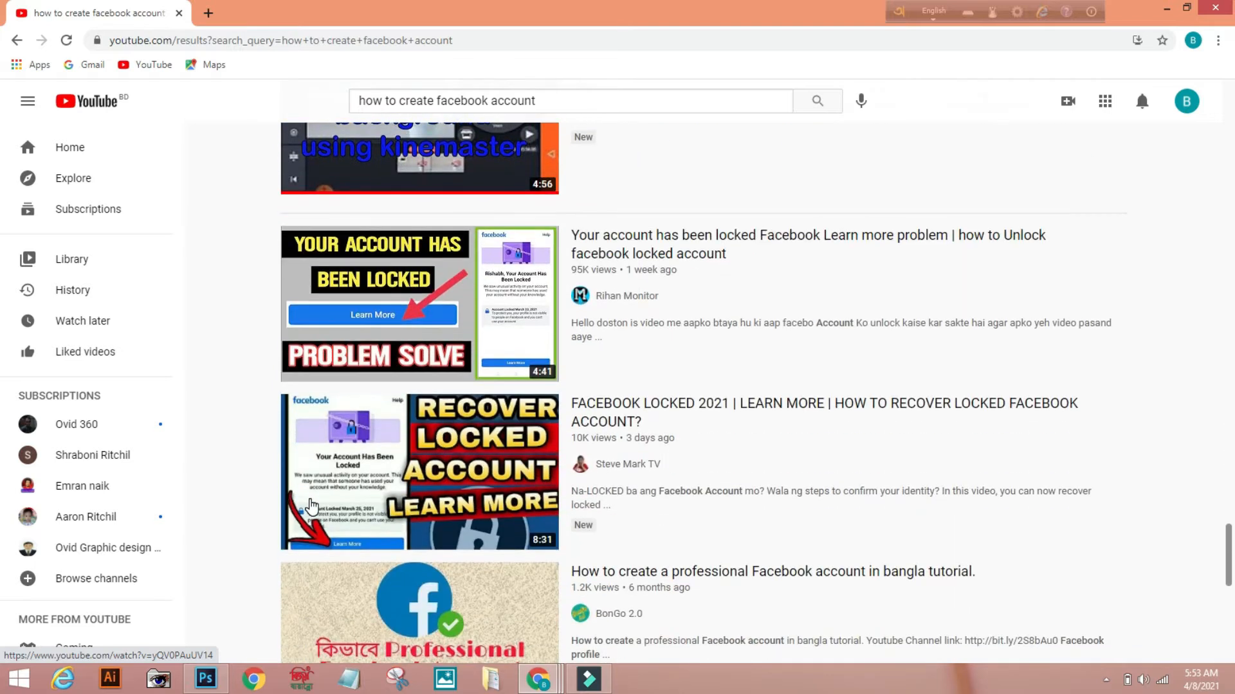
{"action": "scroll", "coordinate": [312, 508], "scroll_direction": "down", "scroll_amount": 2}
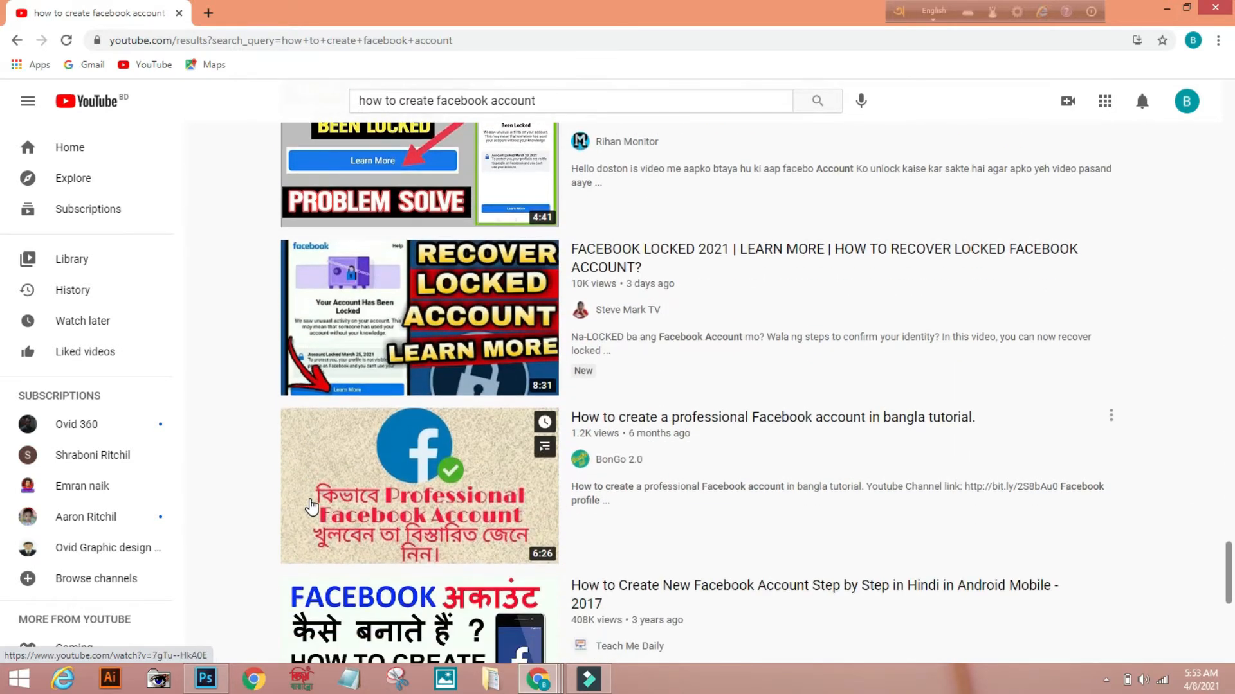
{"action": "scroll", "coordinate": [313, 508], "scroll_direction": "down", "scroll_amount": 2}
{"action": "scroll", "coordinate": [312, 508], "scroll_direction": "down", "scroll_amount": 5}
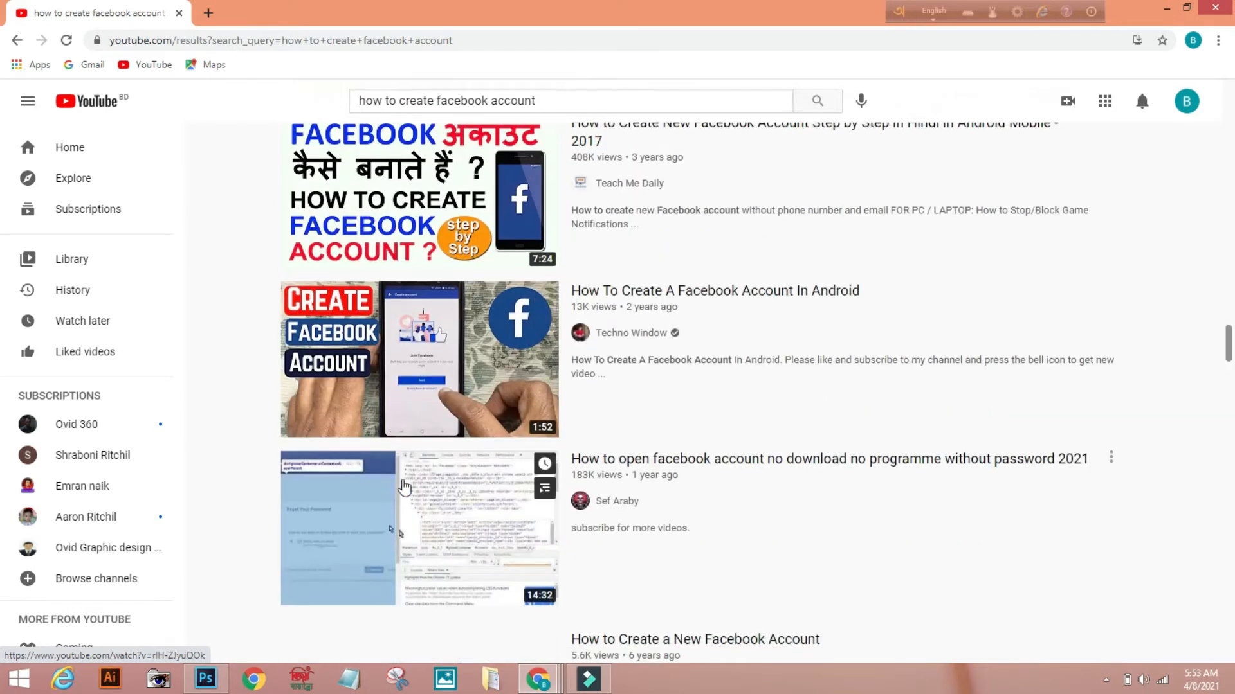
{"action": "mouse_move", "coordinate": [351, 258]}
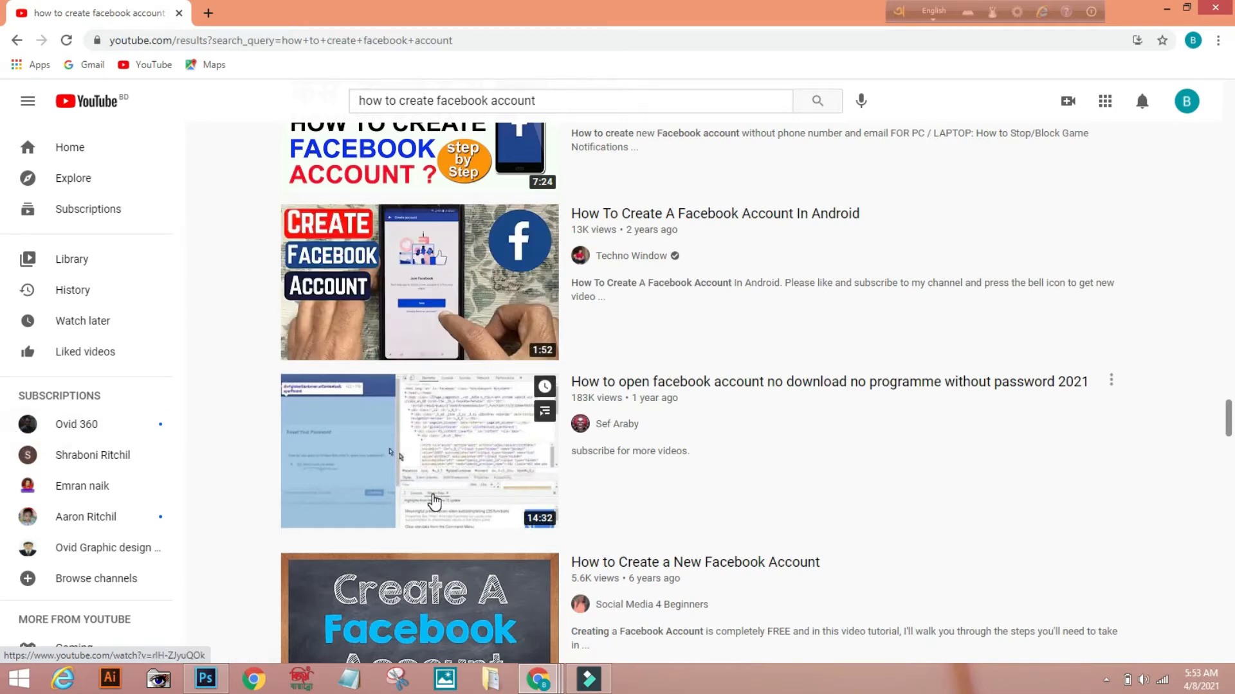
{"action": "scroll", "coordinate": [437, 502], "scroll_direction": "down", "scroll_amount": 4}
{"action": "scroll", "coordinate": [437, 501], "scroll_direction": "down", "scroll_amount": 6}
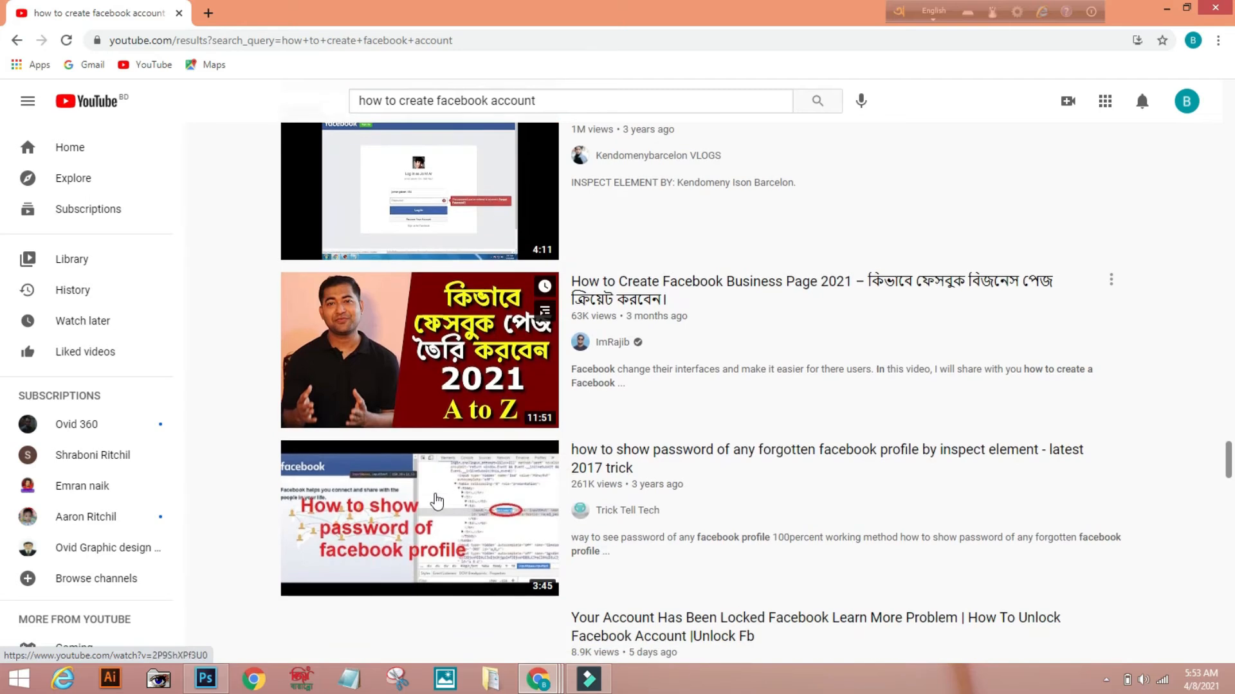
{"action": "scroll", "coordinate": [451, 479], "scroll_direction": "down", "scroll_amount": 5}
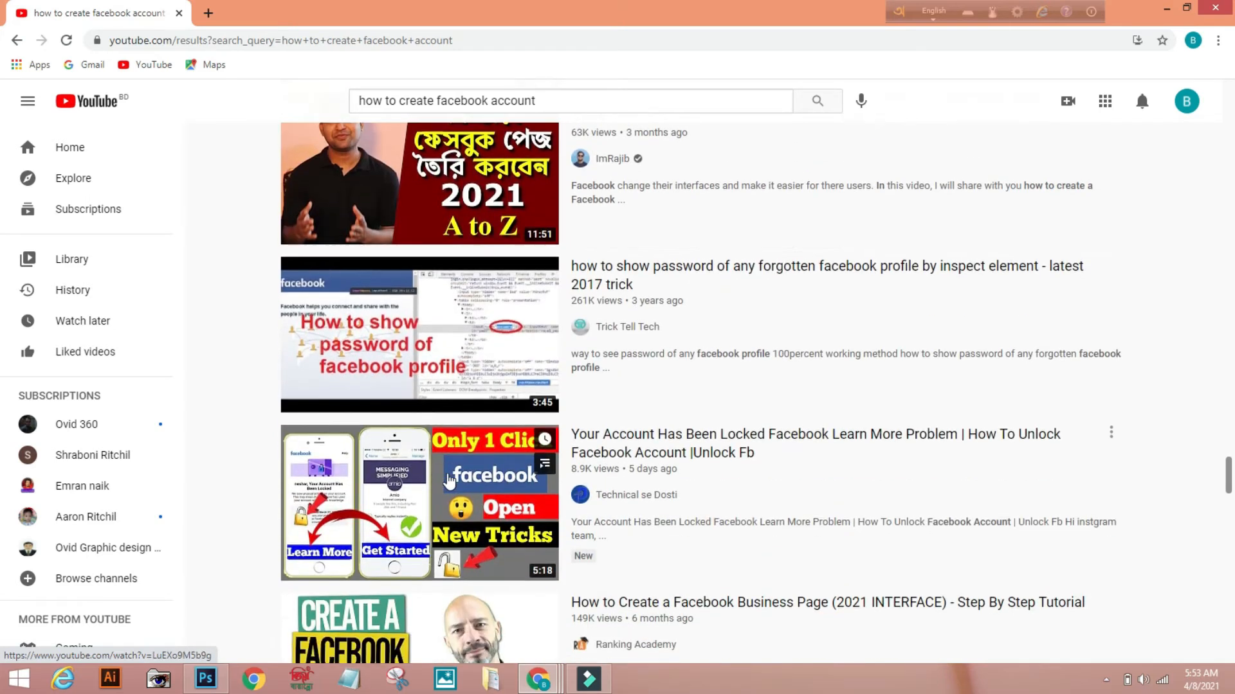
{"action": "scroll", "coordinate": [448, 479], "scroll_direction": "down", "scroll_amount": 1}
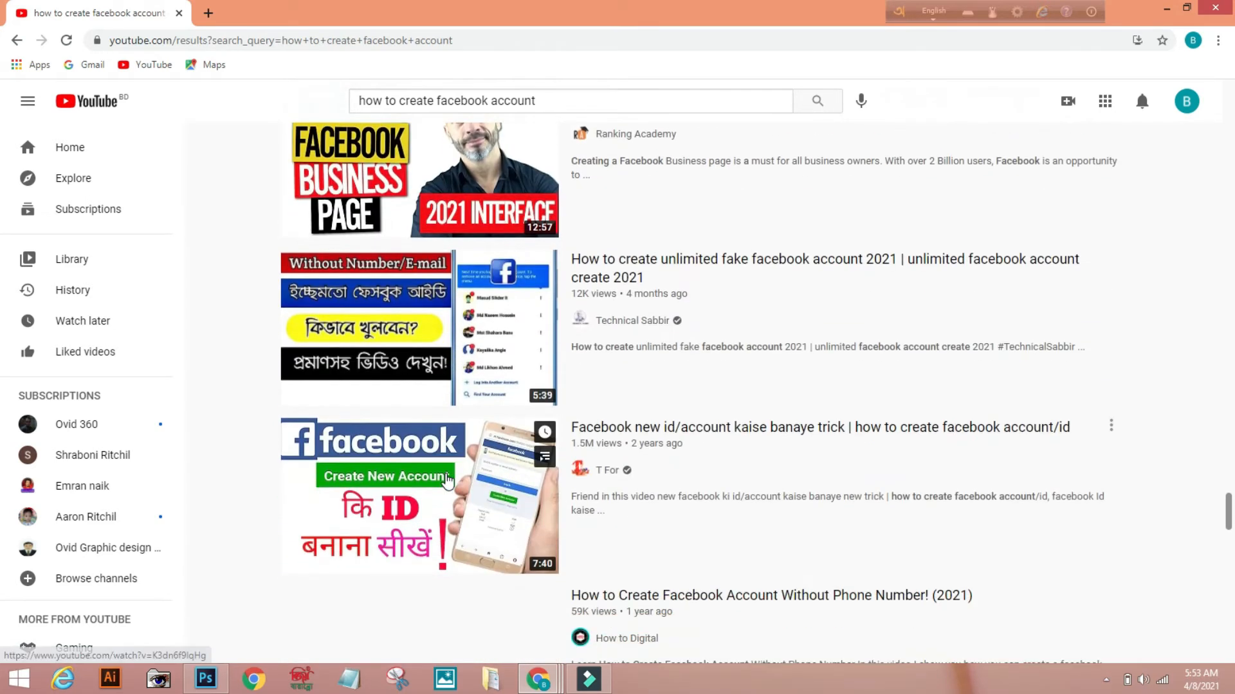
{"action": "scroll", "coordinate": [448, 479], "scroll_direction": "down", "scroll_amount": 3}
{"action": "scroll", "coordinate": [448, 479], "scroll_direction": "down", "scroll_amount": 2}
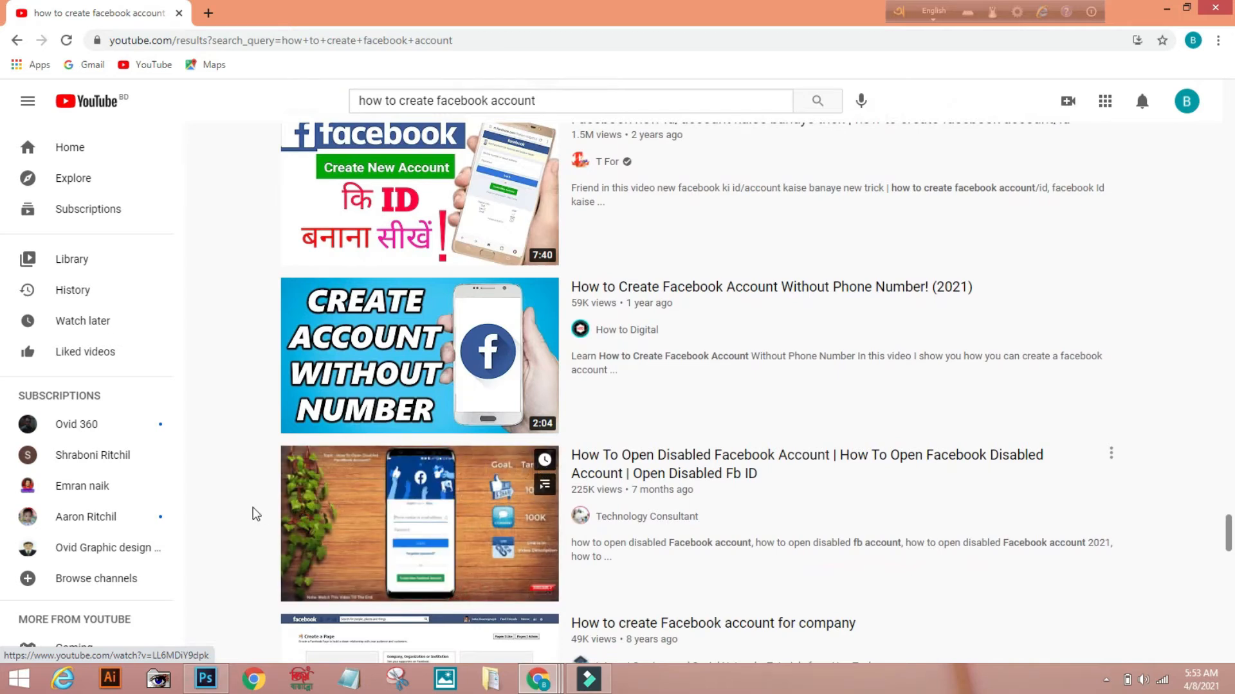
{"action": "scroll", "coordinate": [200, 506], "scroll_direction": "down", "scroll_amount": 3}
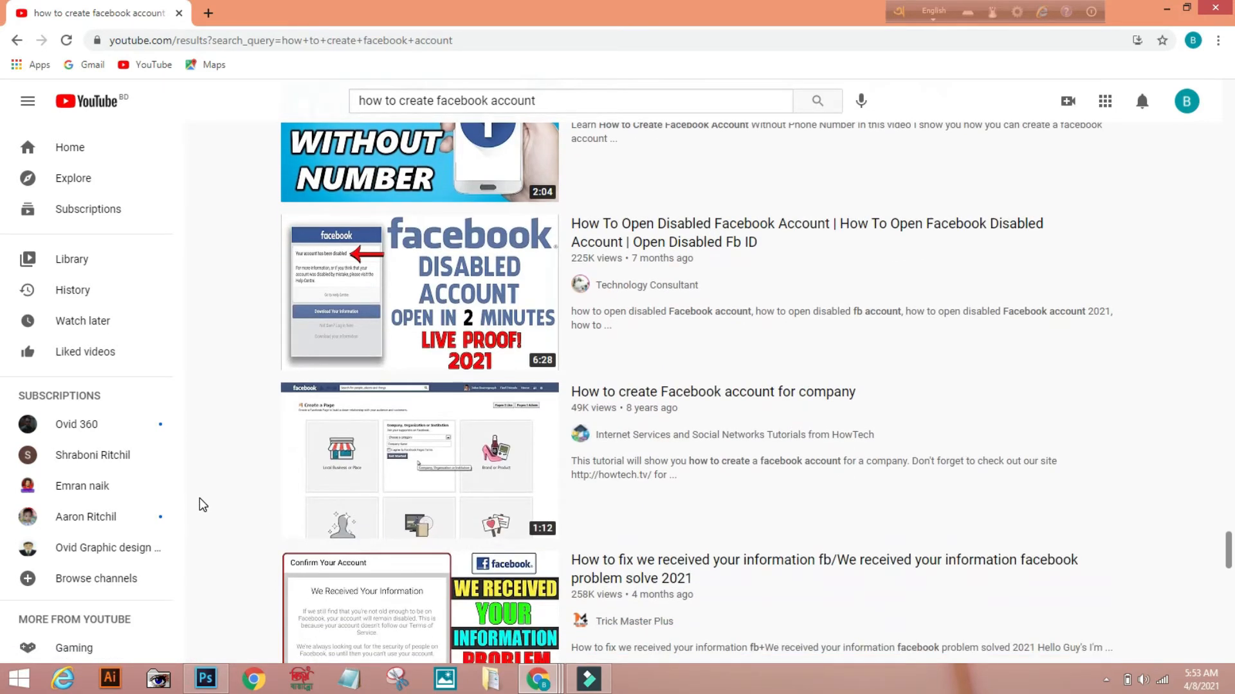
{"action": "scroll", "coordinate": [203, 503], "scroll_direction": "down", "scroll_amount": 2}
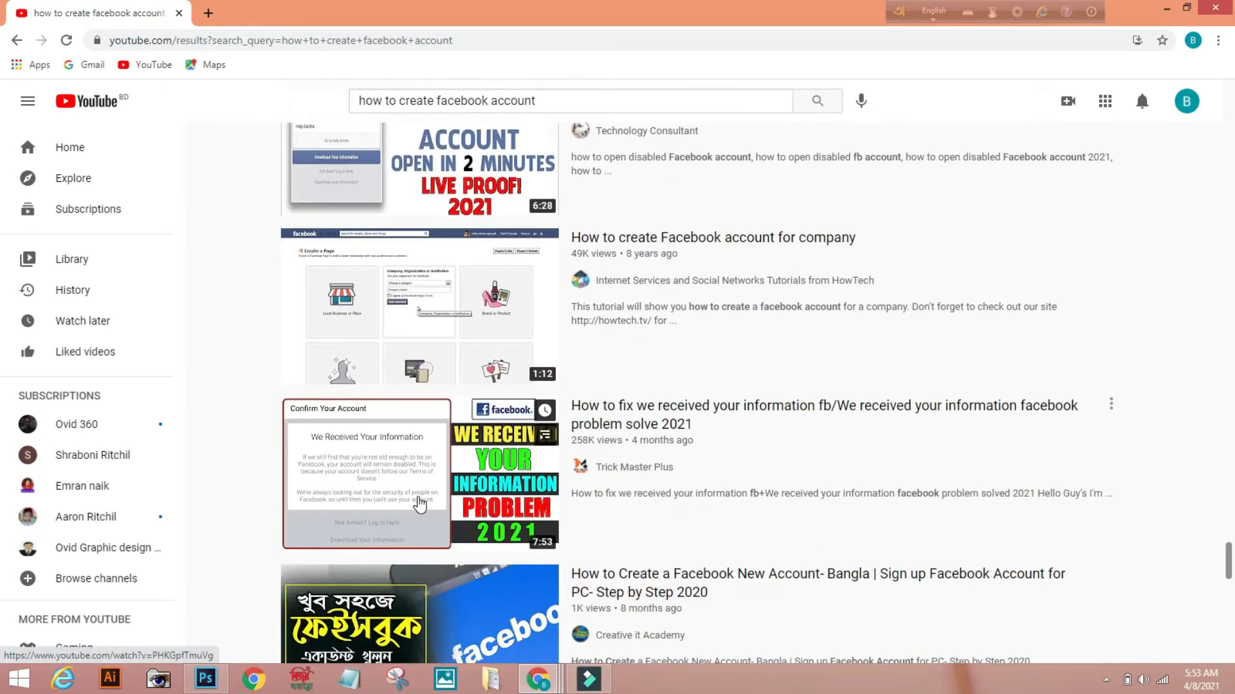
{"action": "scroll", "coordinate": [415, 505], "scroll_direction": "down", "scroll_amount": 2}
{"action": "scroll", "coordinate": [412, 508], "scroll_direction": "down", "scroll_amount": 2}
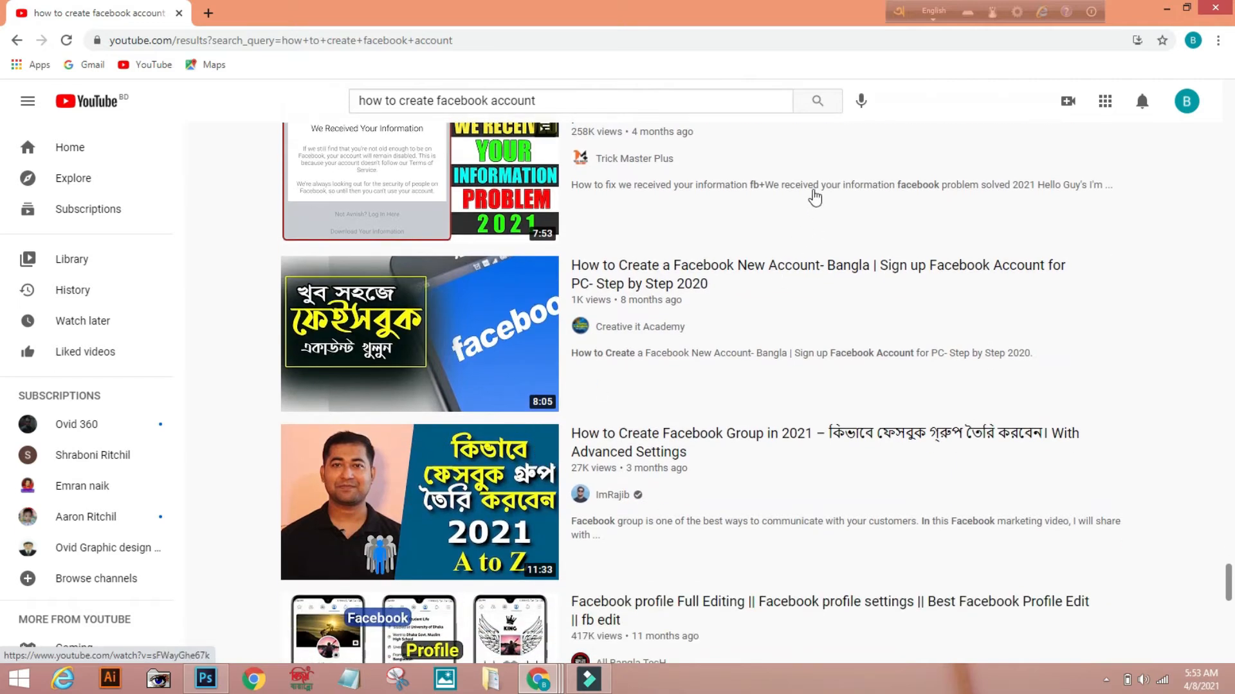
{"action": "scroll", "coordinate": [472, 453], "scroll_direction": "up", "scroll_amount": 10}
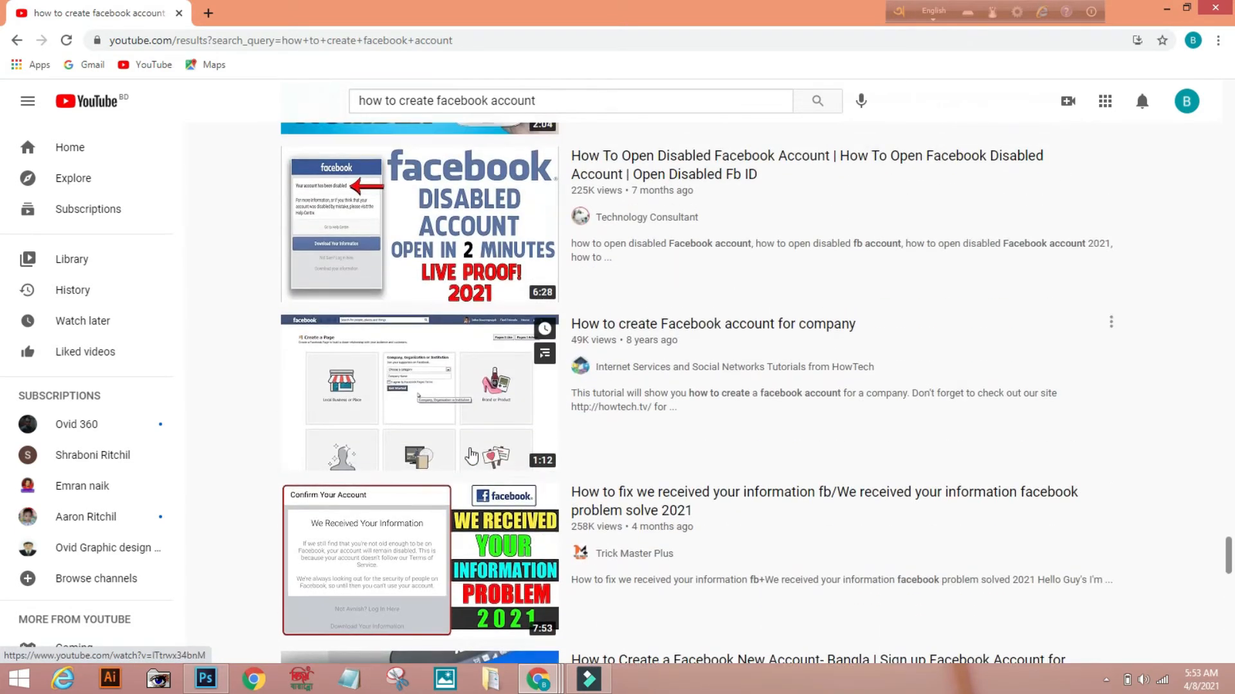
{"action": "scroll", "coordinate": [473, 453], "scroll_direction": "up", "scroll_amount": 5}
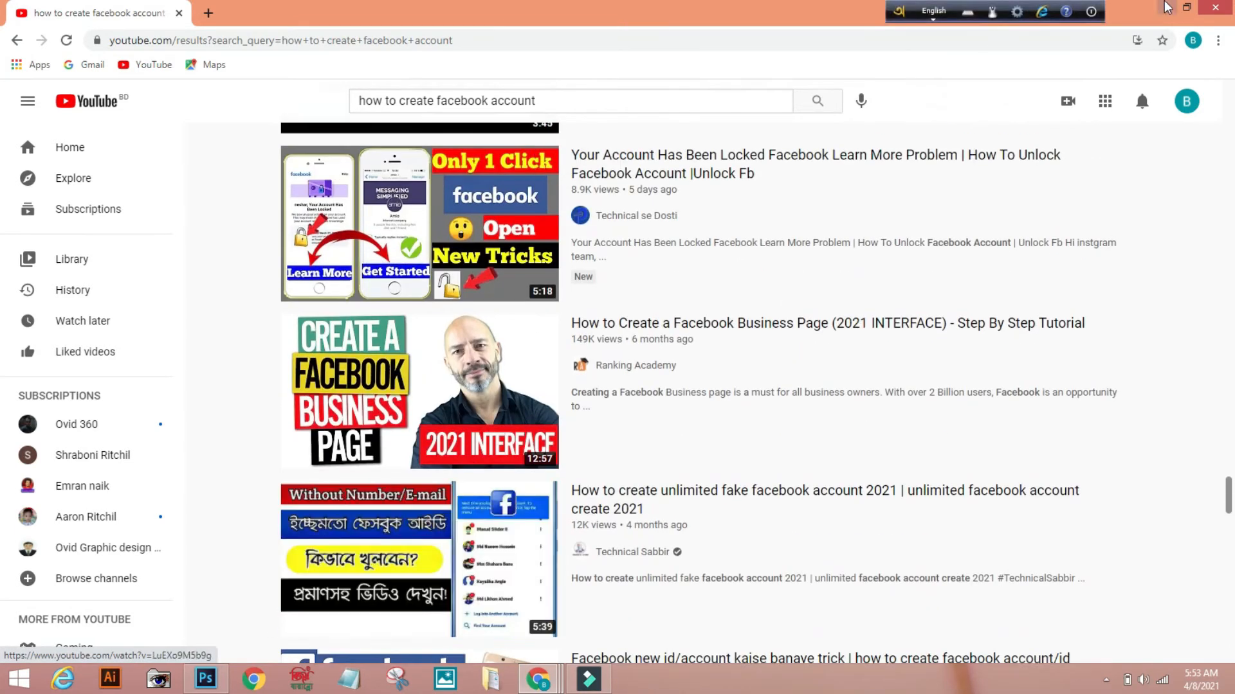
{"action": "left_click", "coordinate": [206, 679]}
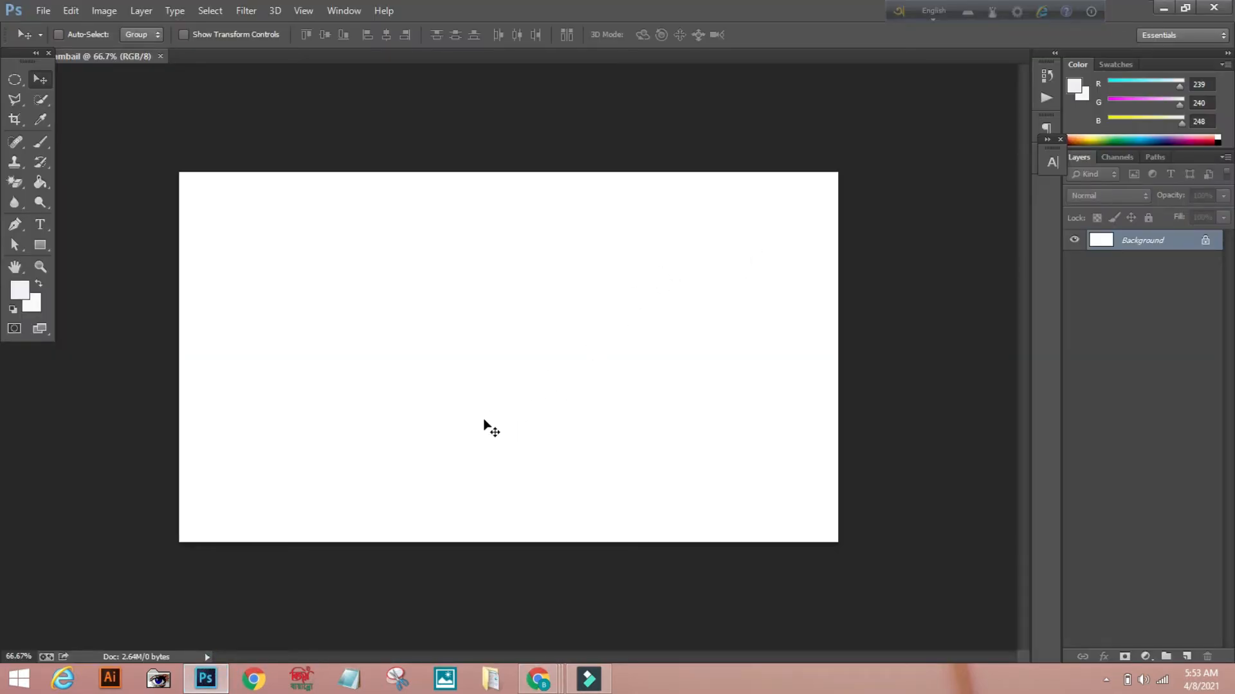
Step: Open a new Chrome window and search Google Images for "facebook icon png"
{"action": "left_click", "coordinate": [254, 679]}
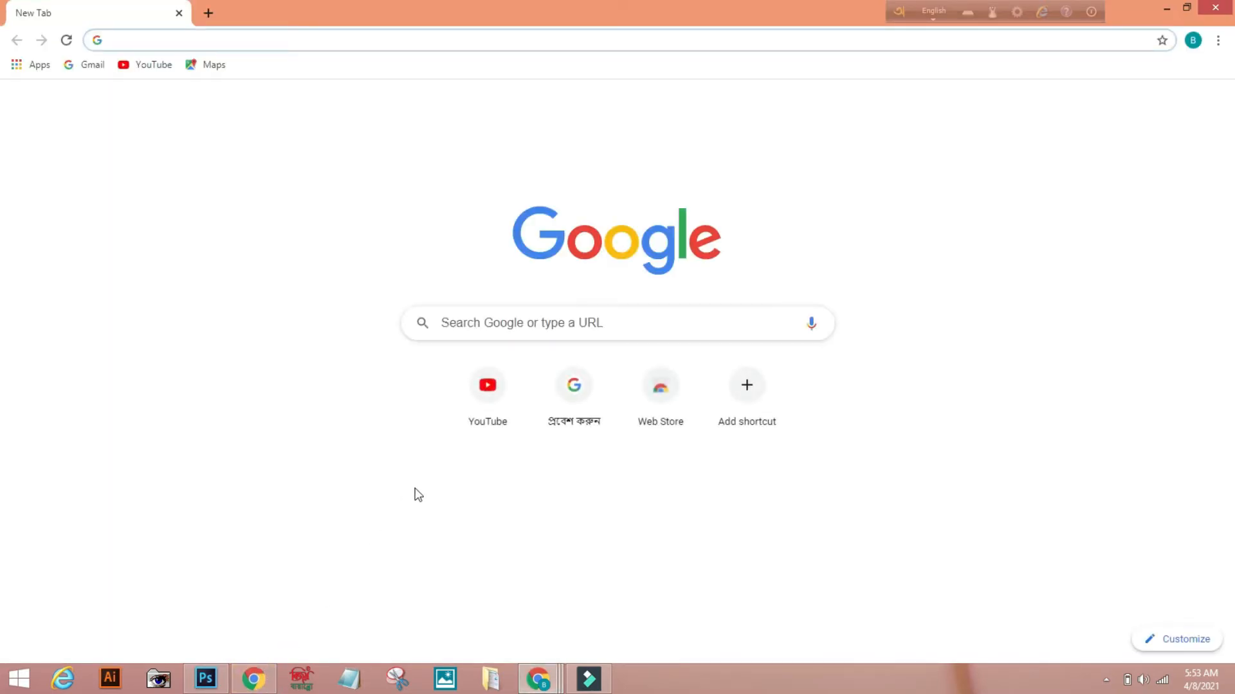
{"action": "left_click", "coordinate": [483, 326]}
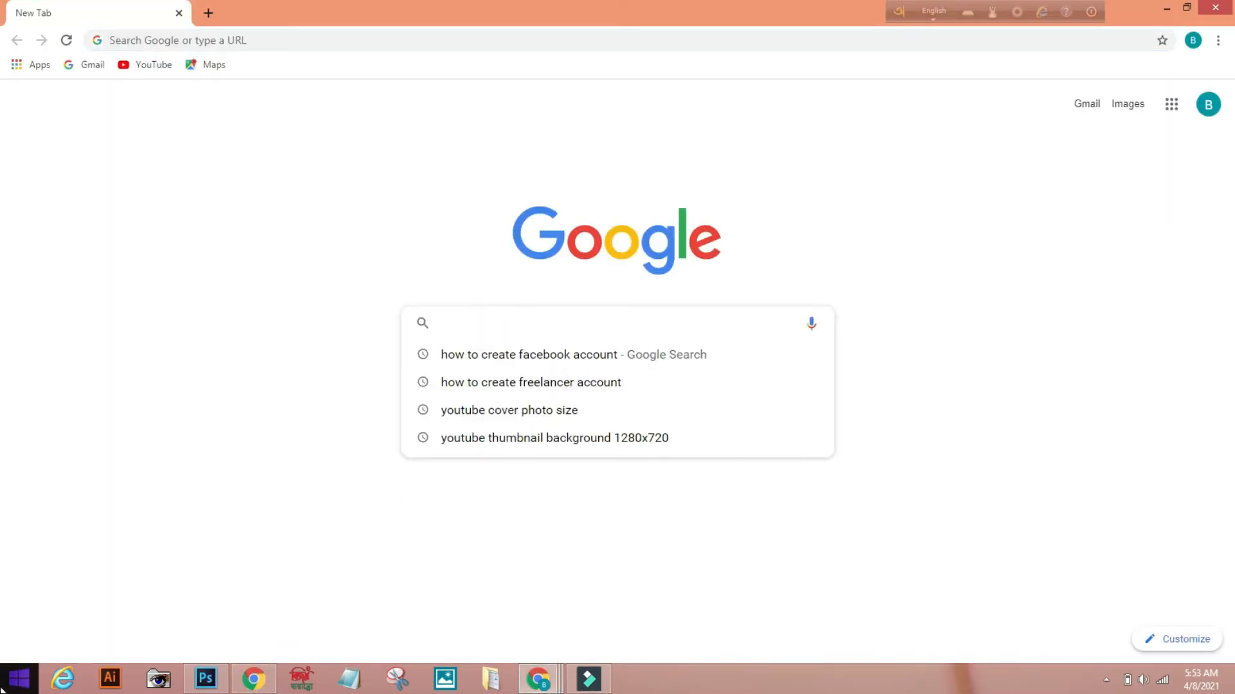
{"action": "type", "text": "fac"}
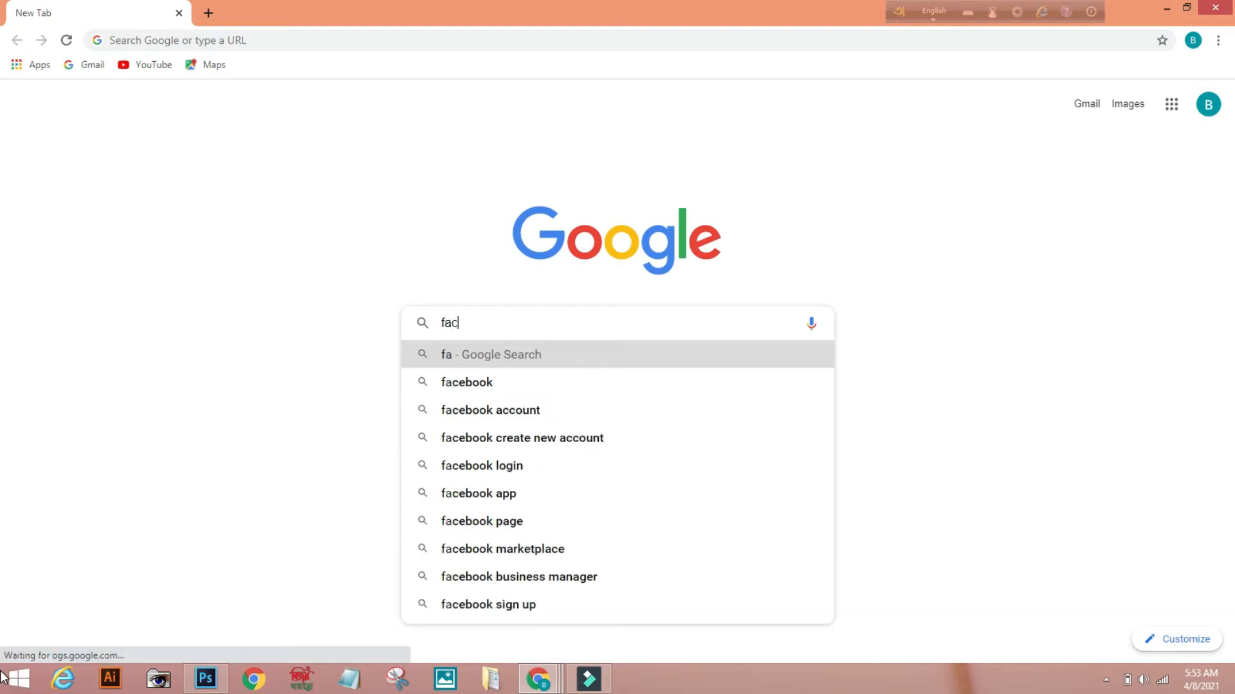
{"action": "type", "text": "eboo"}
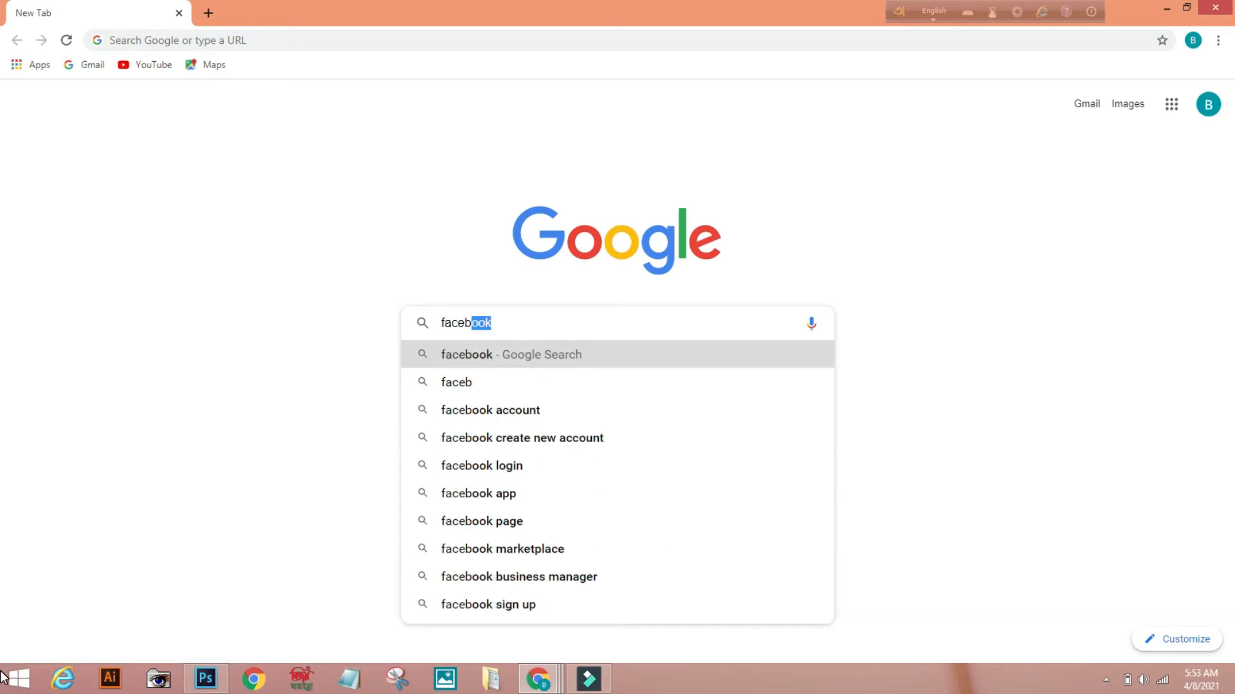
{"action": "type", "text": "k "}
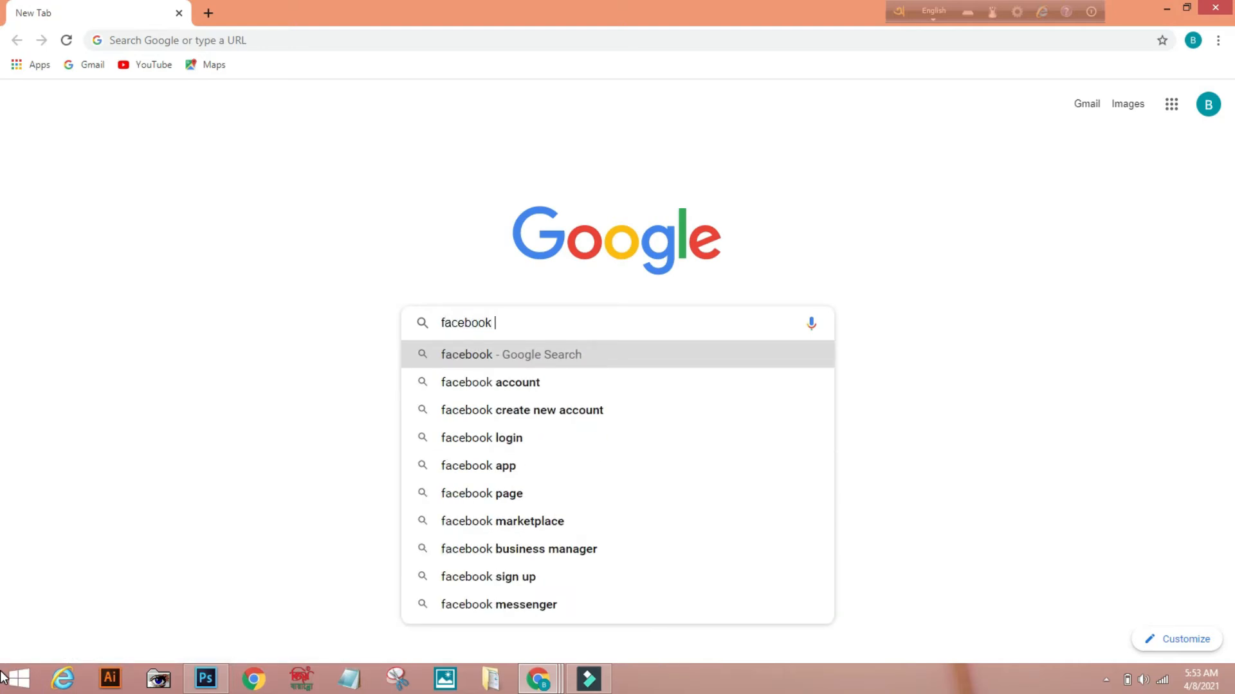
{"action": "type", "text": "icon"}
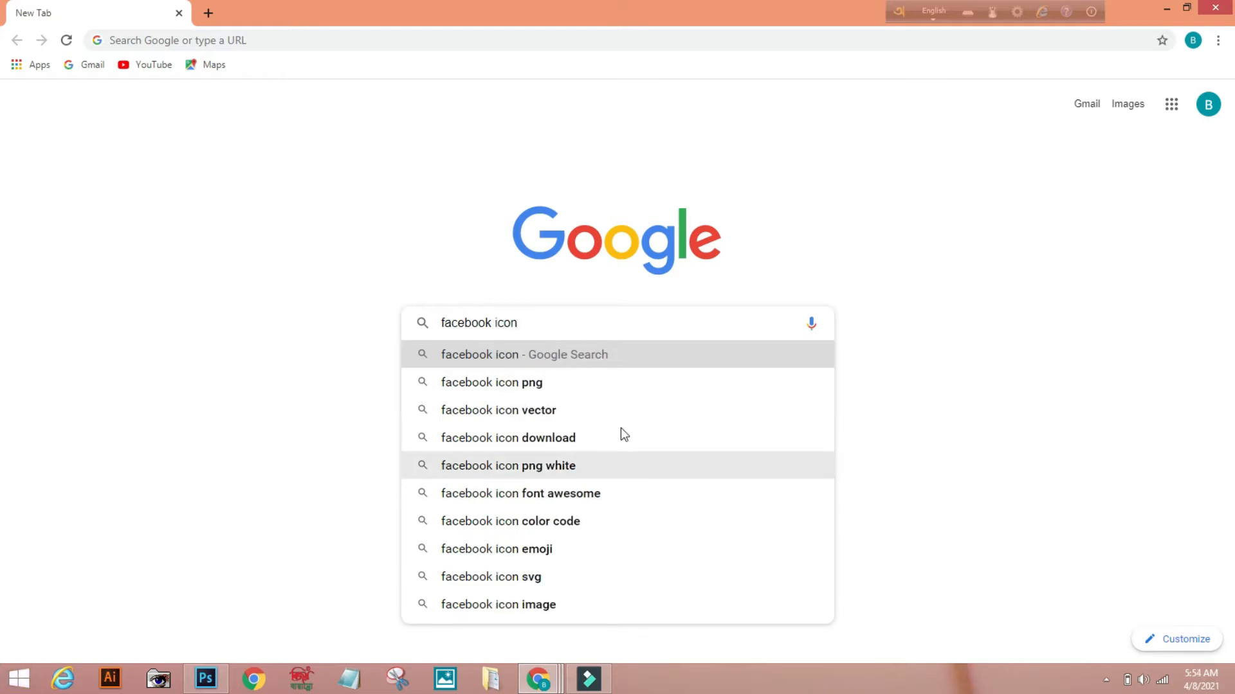
{"action": "left_click", "coordinate": [525, 386]}
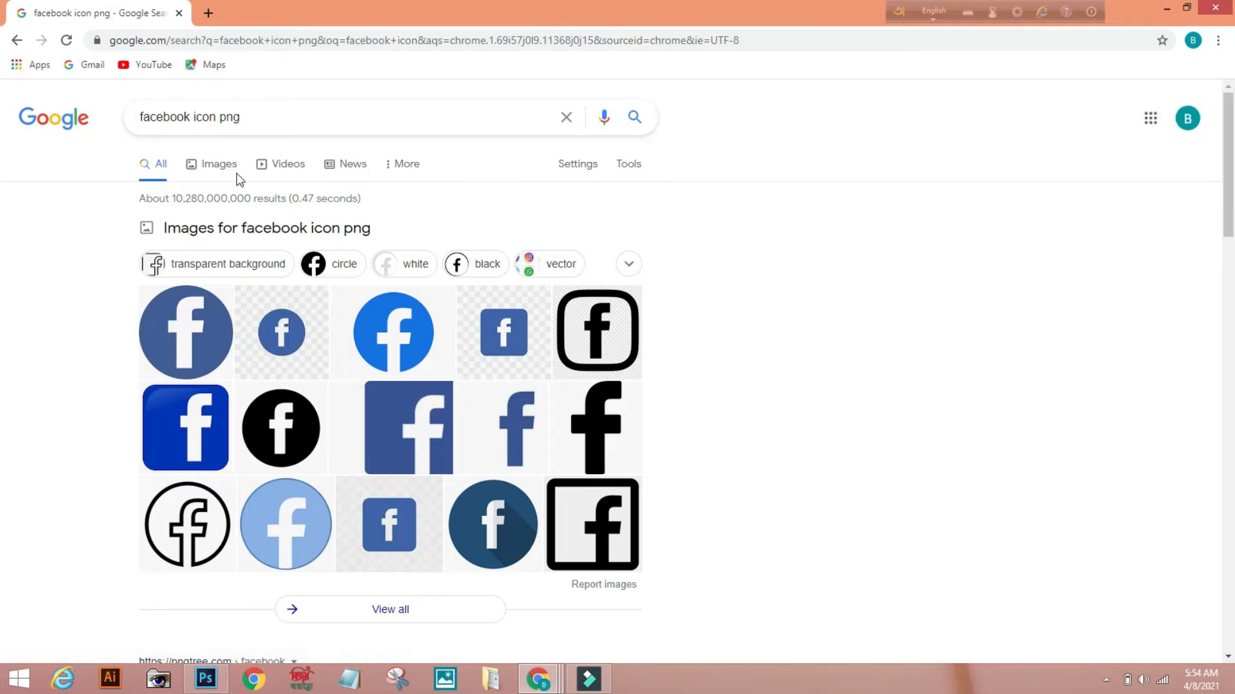
{"action": "left_click", "coordinate": [233, 166]}
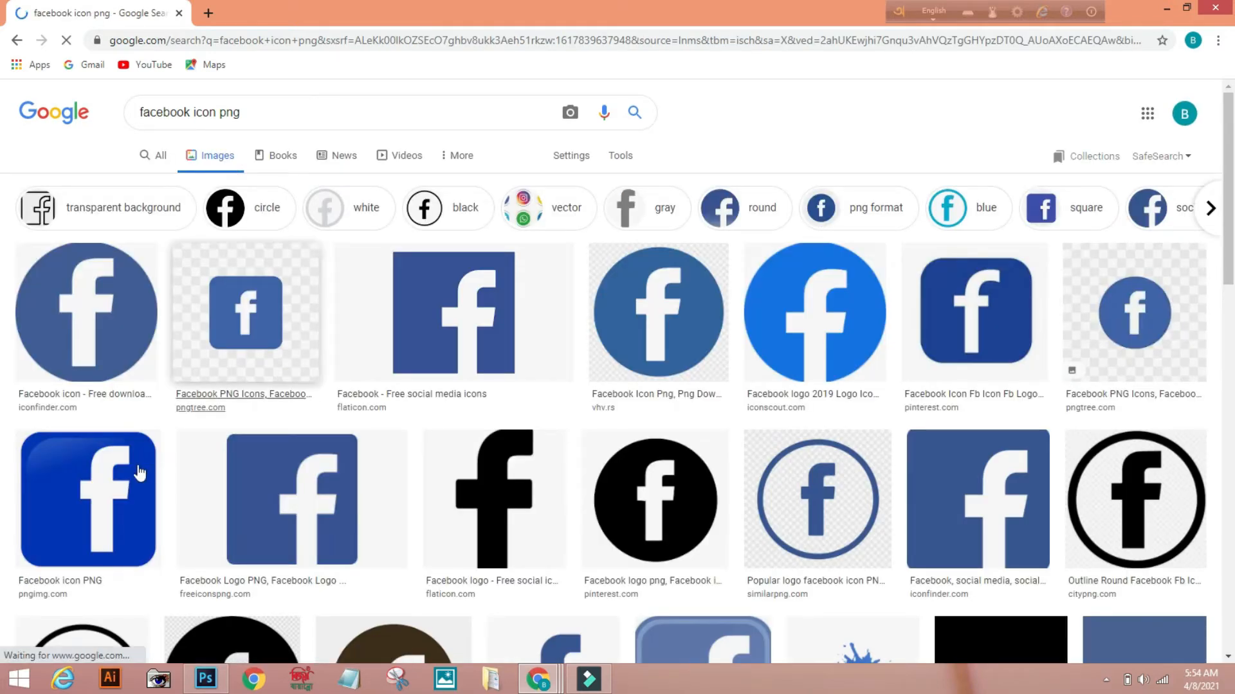
Step: Copy the glossy blue rounded-square Facebook icon from pngimg.com and paste it into the Photoshop thumbnail document
{"action": "scroll", "coordinate": [135, 476], "scroll_direction": "down", "scroll_amount": 2}
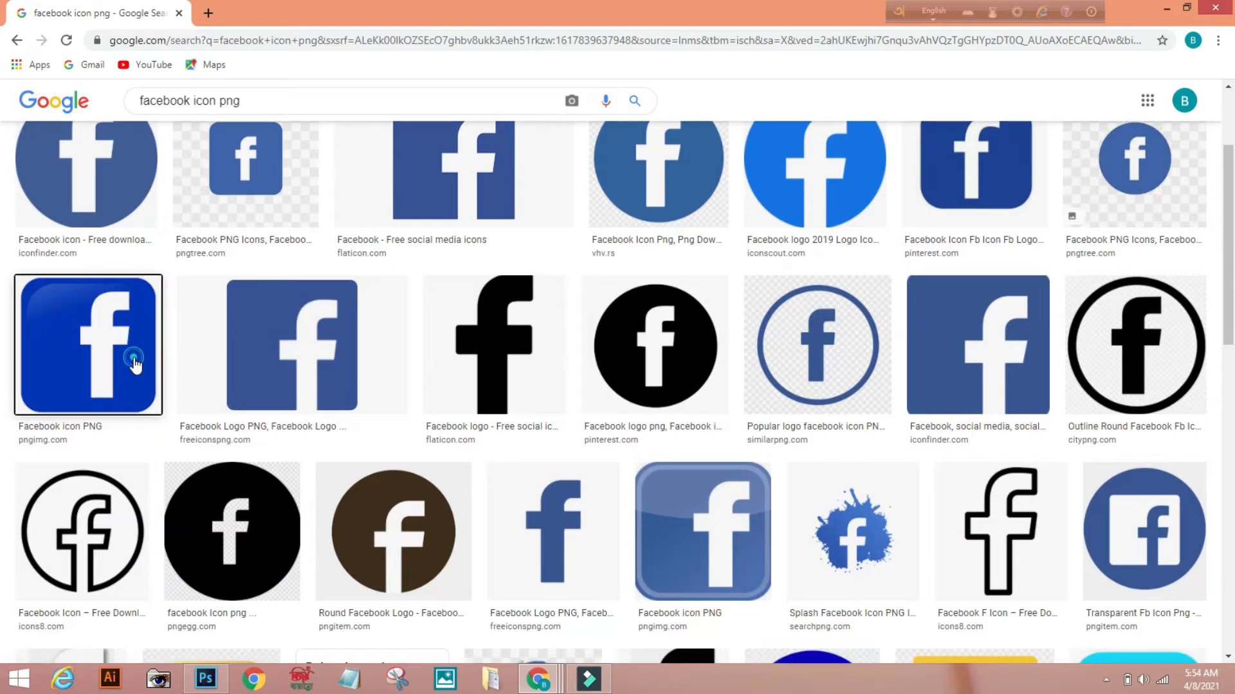
{"action": "left_click", "coordinate": [132, 360]}
{"action": "right_click", "coordinate": [968, 238]}
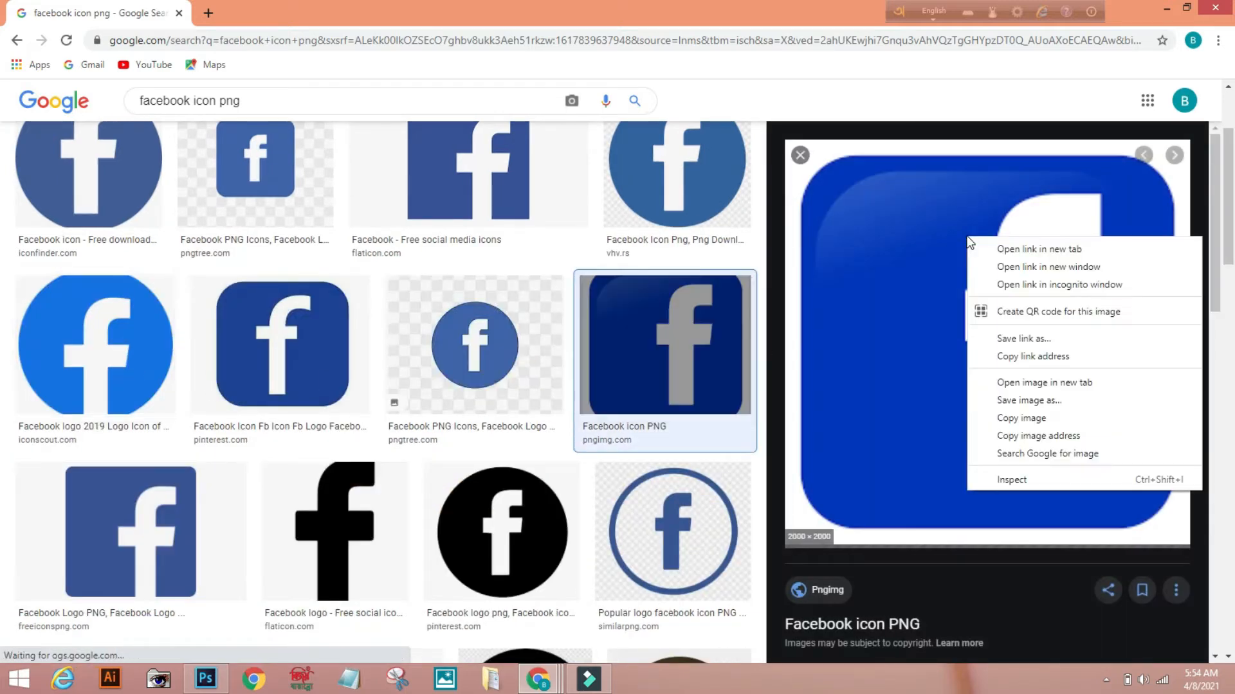
{"action": "left_click", "coordinate": [1032, 418]}
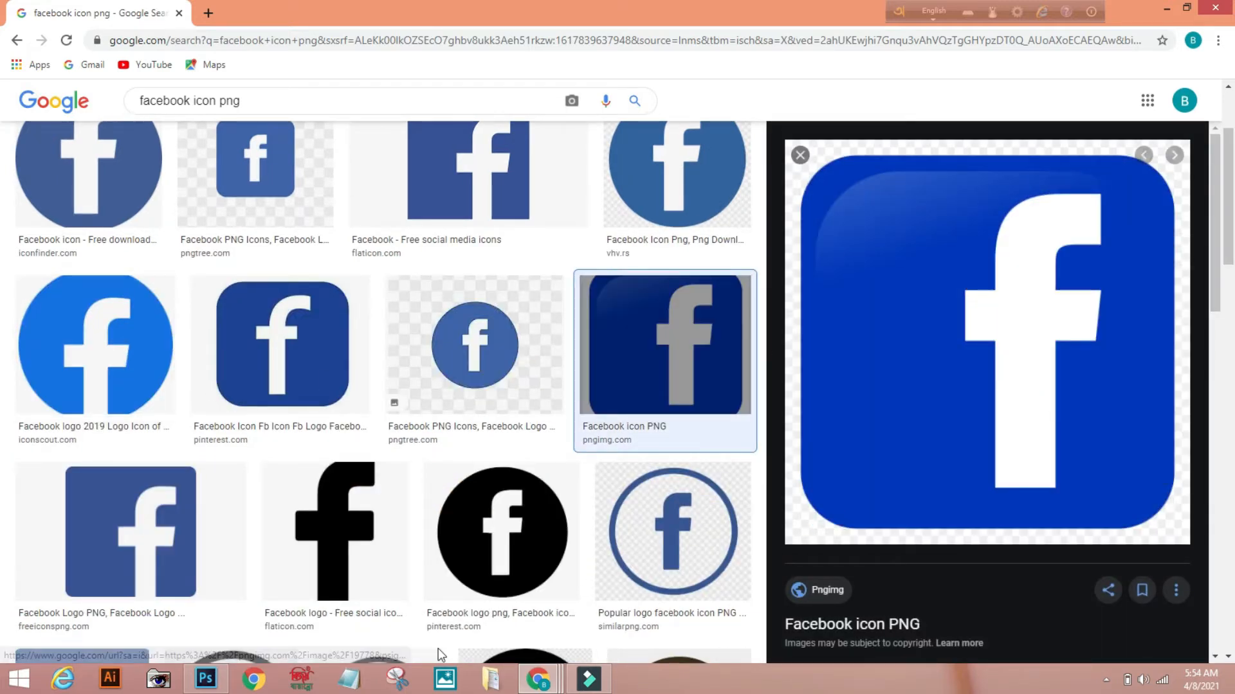
{"action": "left_click", "coordinate": [206, 679]}
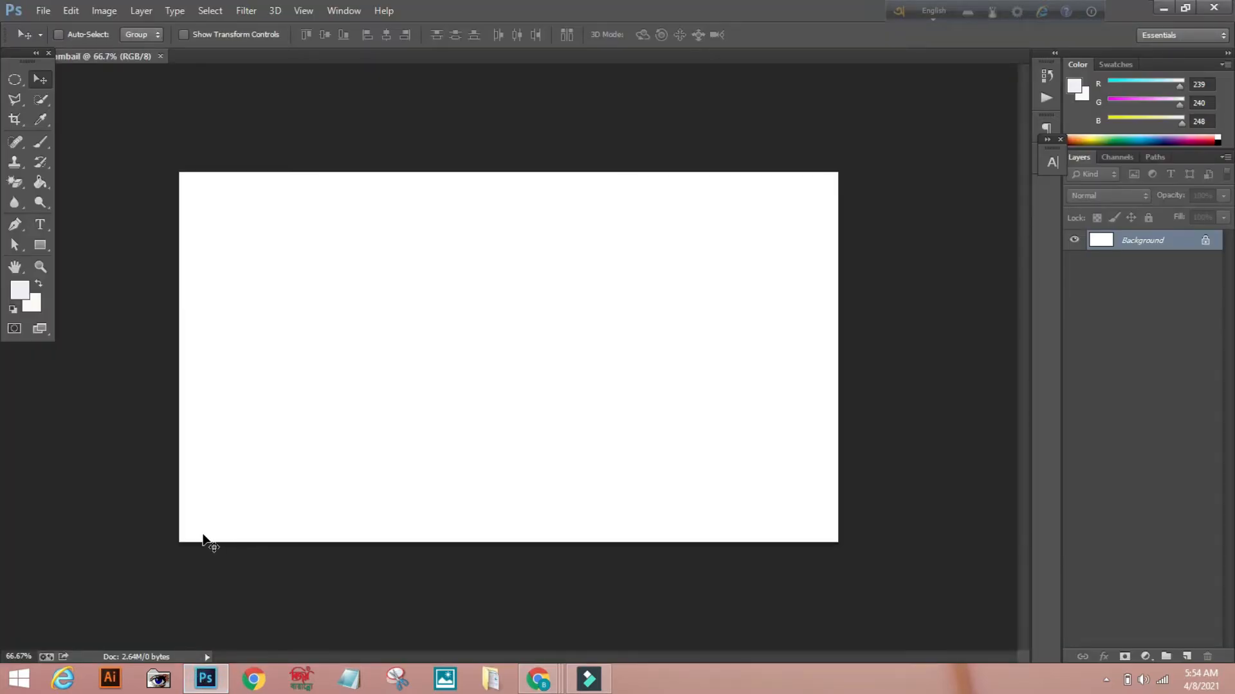
{"action": "key", "text": "ctrl+v"}
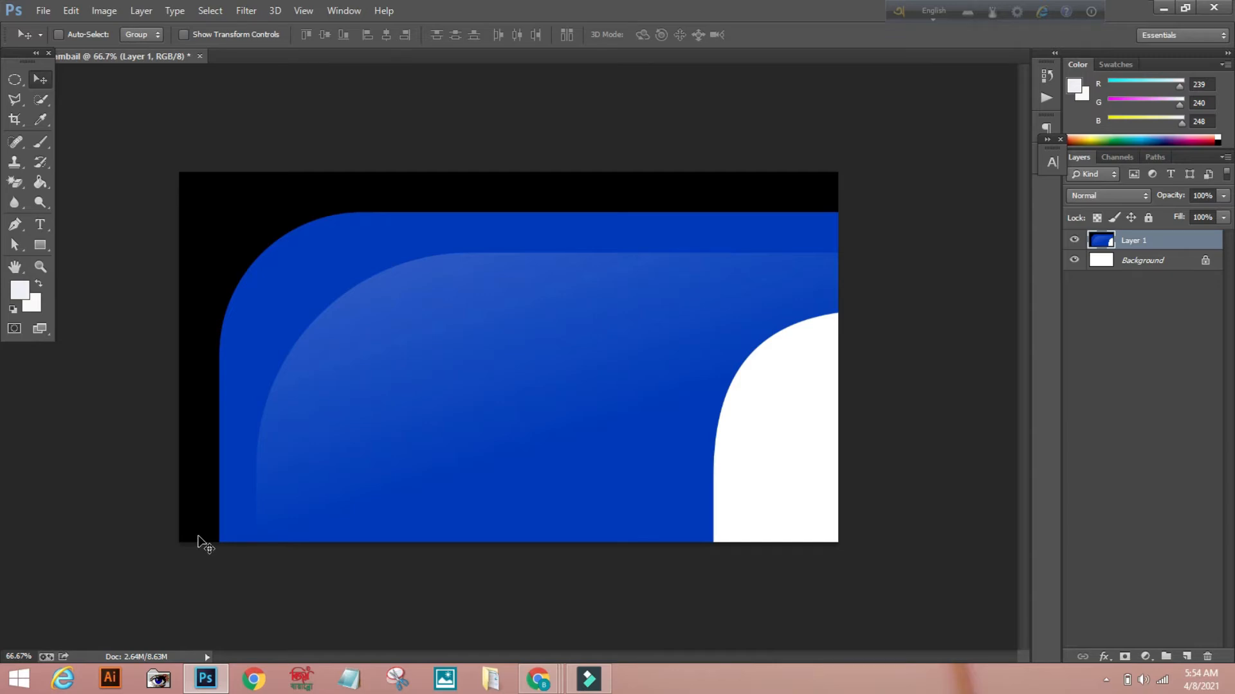
Step: Shrink the pasted Facebook icon with Free Transform to about 49% width and 29% height so it fits inside the canvas
{"action": "key", "text": "ctrl+t"}
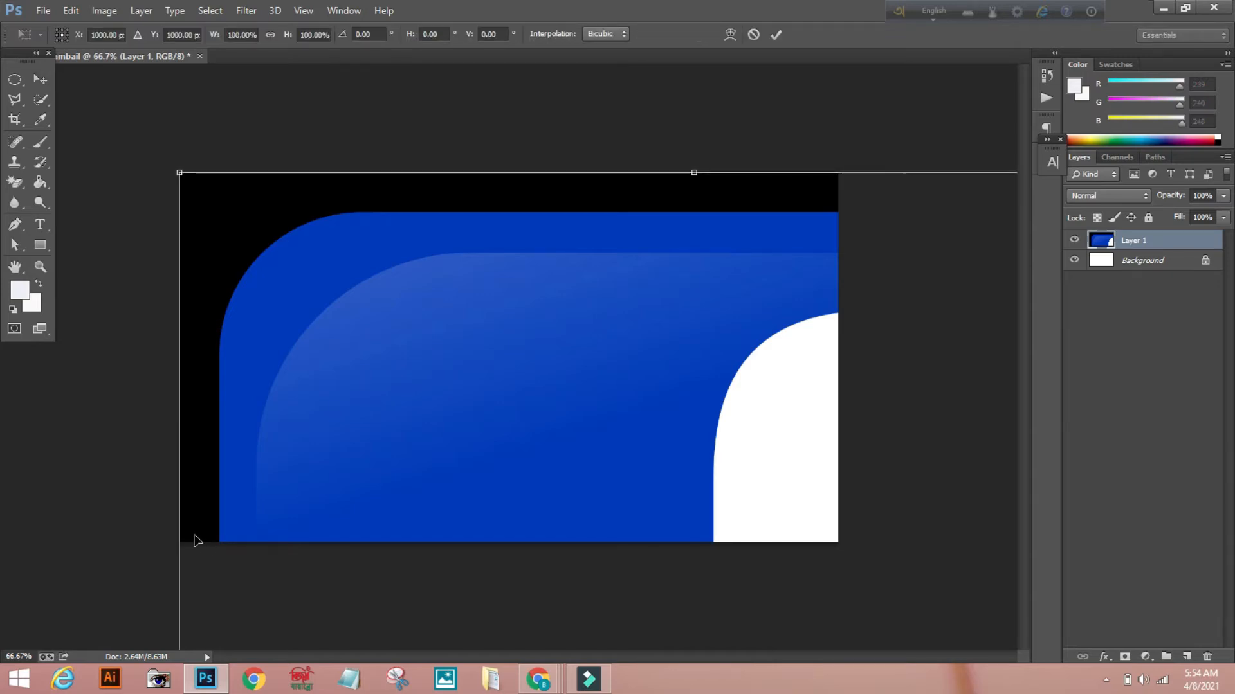
{"action": "left_click_drag", "start_coordinate": [490, 380], "coordinate": [444, 233]}
{"action": "left_click_drag", "start_coordinate": [714, 449], "coordinate": [755, 238]}
{"action": "left_click_drag", "start_coordinate": [733, 353], "coordinate": [697, 213]}
{"action": "left_click_drag", "start_coordinate": [109, 185], "coordinate": [262, 340]}
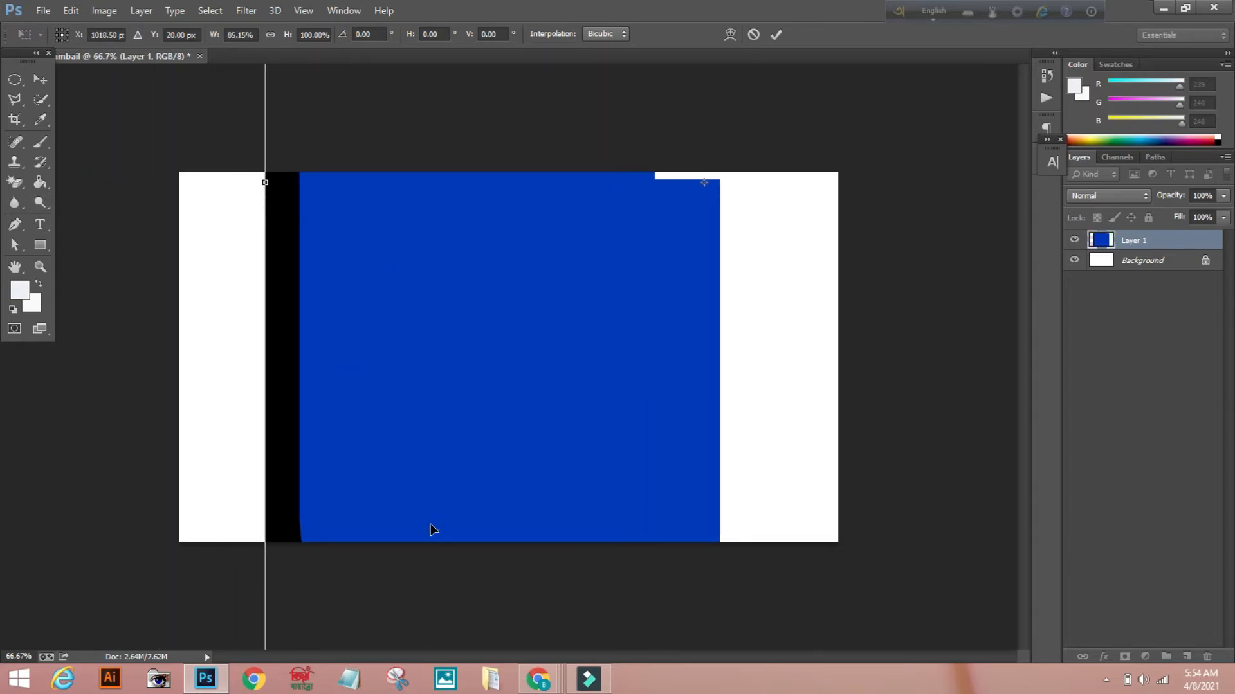
{"action": "scroll", "coordinate": [440, 581], "scroll_direction": "down", "scroll_amount": 5}
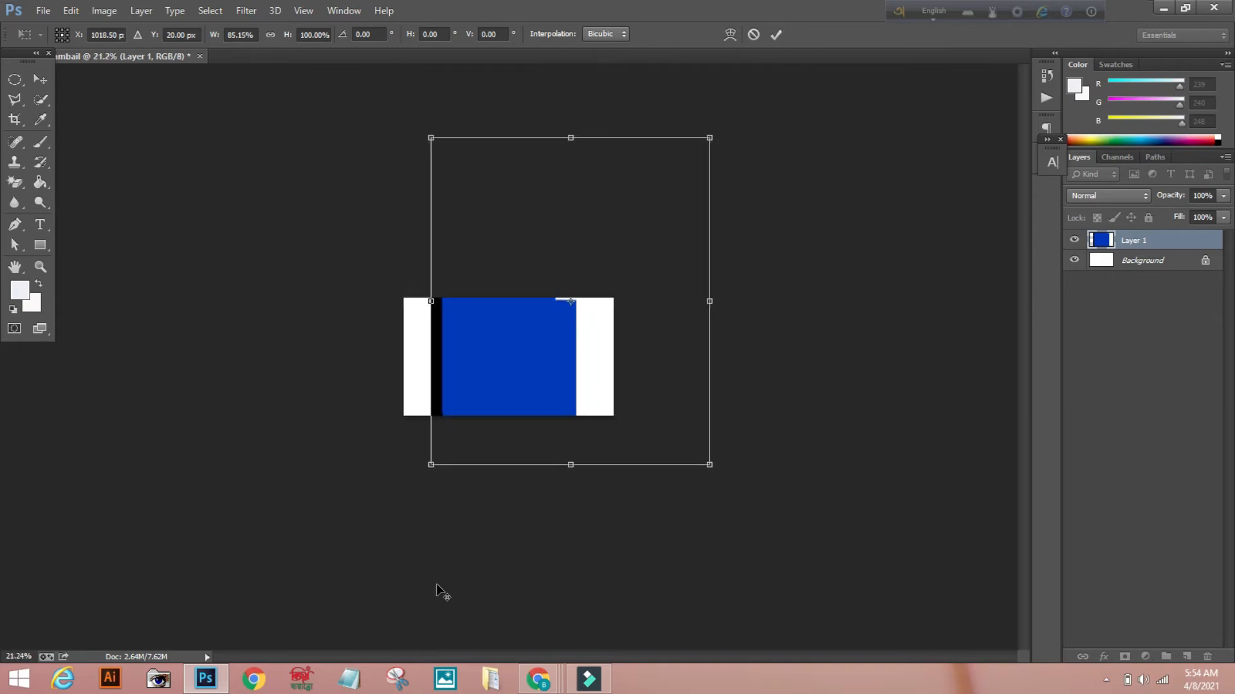
{"action": "scroll", "coordinate": [436, 584], "scroll_direction": "down", "scroll_amount": 1}
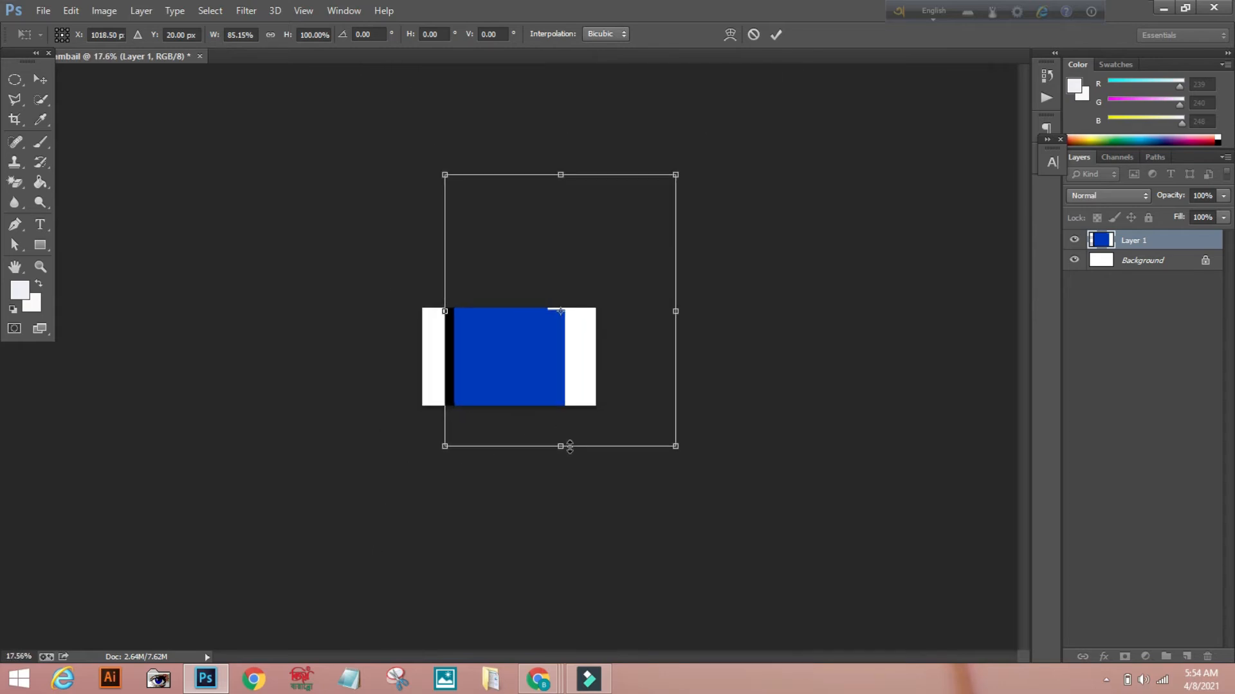
{"action": "left_click_drag", "start_coordinate": [570, 446], "coordinate": [563, 386]}
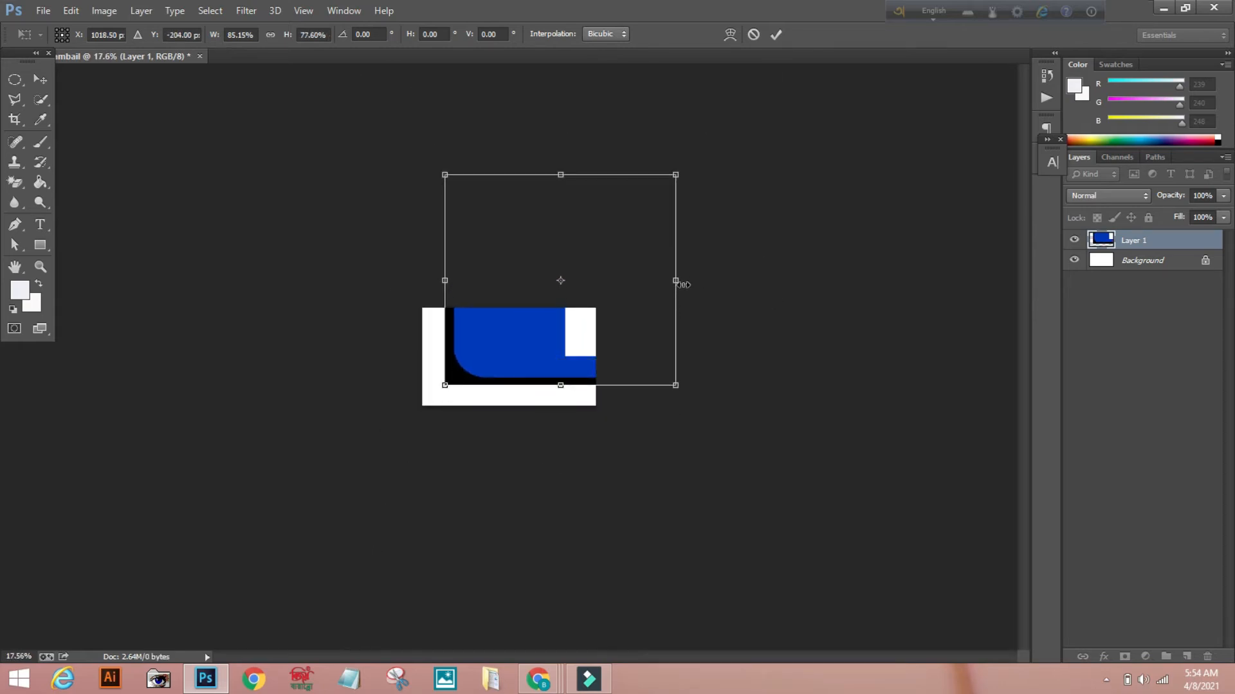
{"action": "left_click_drag", "start_coordinate": [676, 283], "coordinate": [579, 281]}
{"action": "left_click_drag", "start_coordinate": [512, 174], "coordinate": [512, 309]}
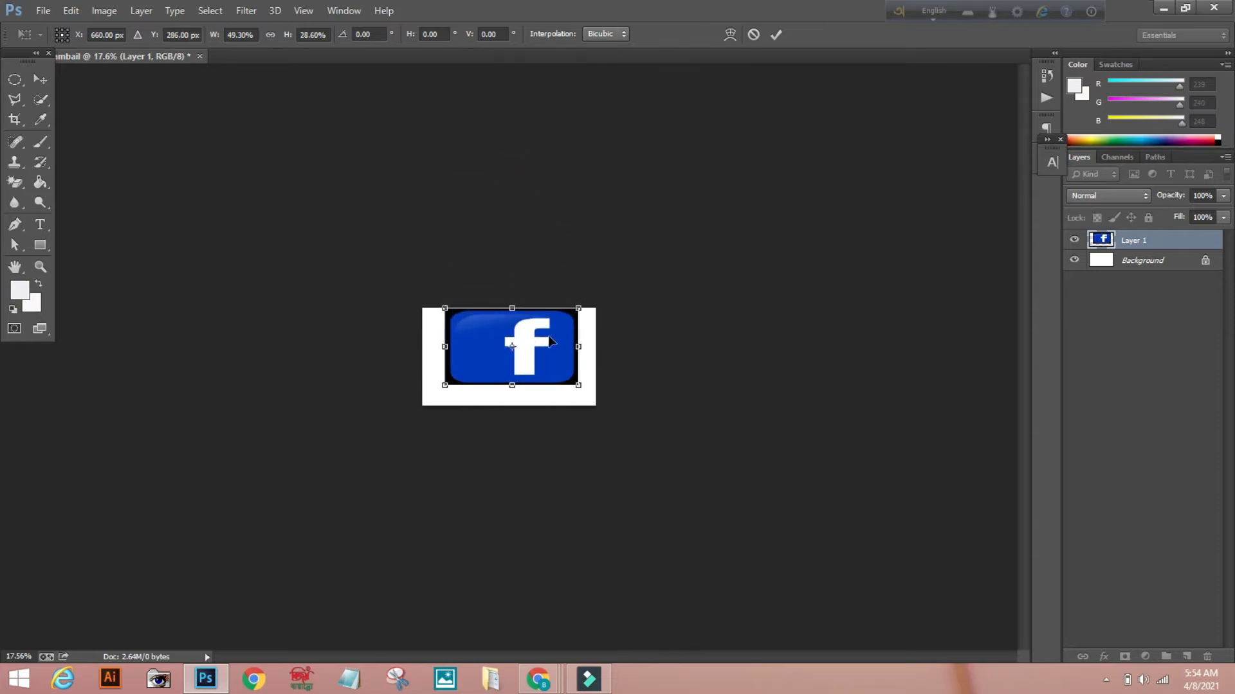
Step: Fit the icon to the canvas's left half at full height, about 30.65% width and 36% height, and apply the transform
{"action": "left_click_drag", "start_coordinate": [581, 346], "coordinate": [422, 359]}
{"action": "left_click_drag", "start_coordinate": [466, 320], "coordinate": [465, 309]}
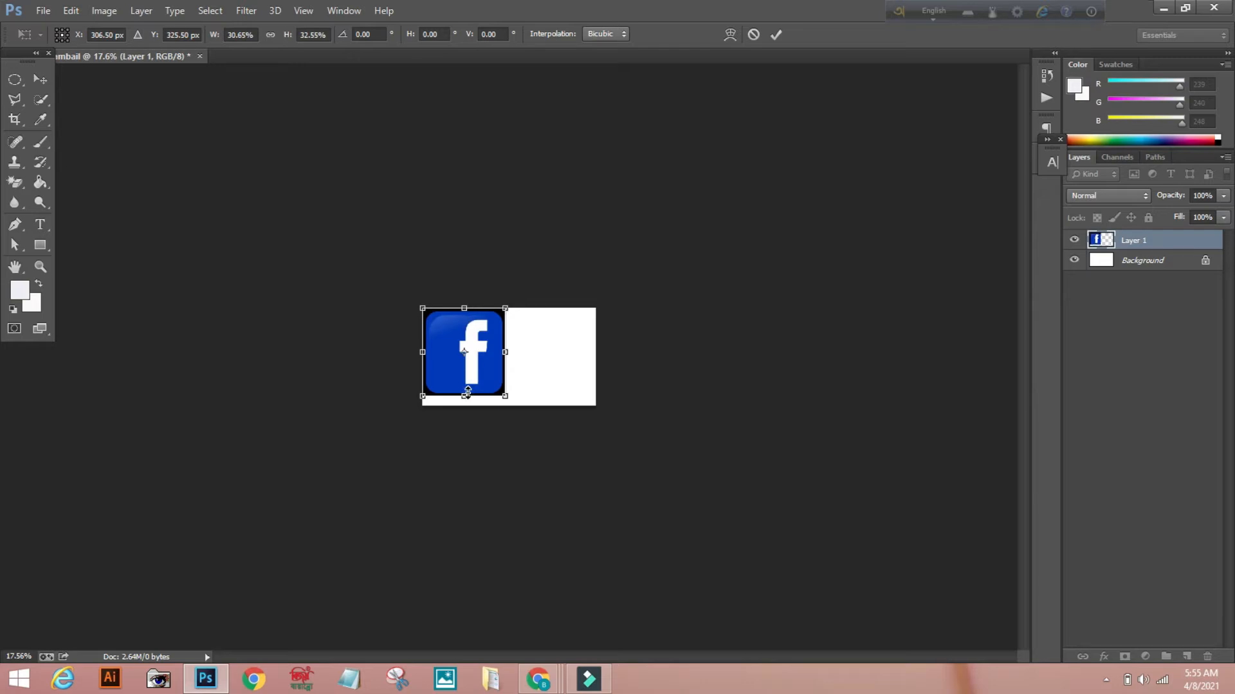
{"action": "left_click_drag", "start_coordinate": [467, 394], "coordinate": [465, 405]}
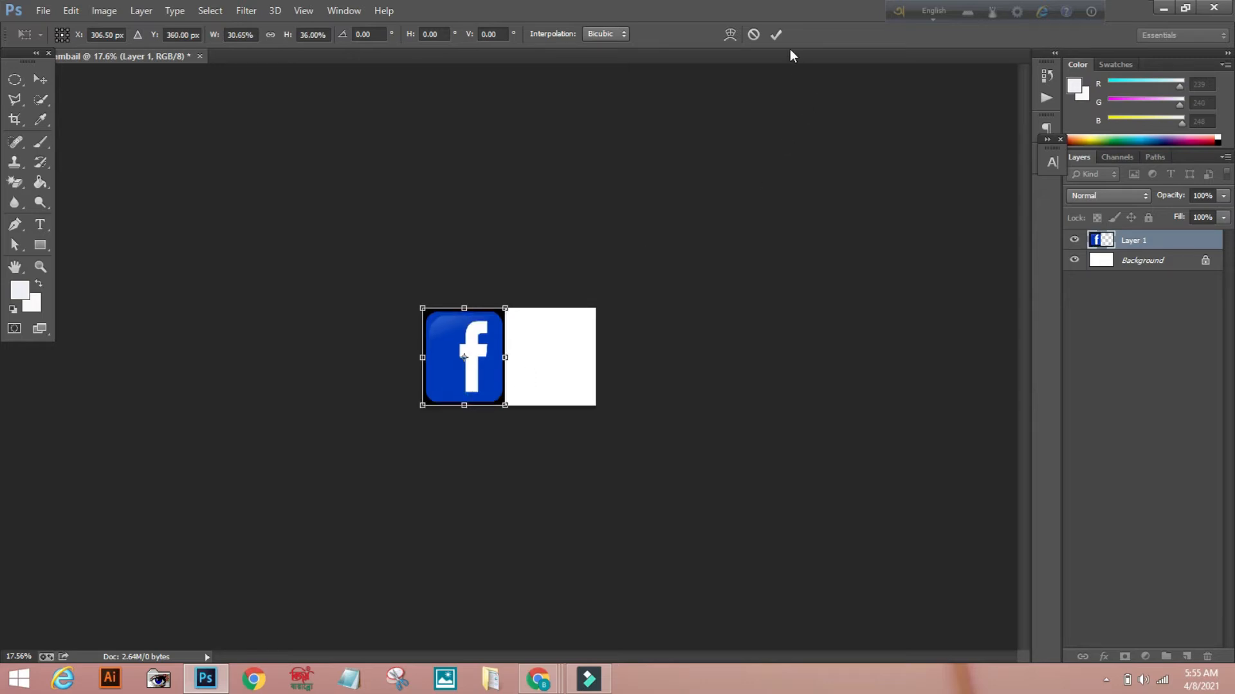
{"action": "left_click", "coordinate": [776, 35]}
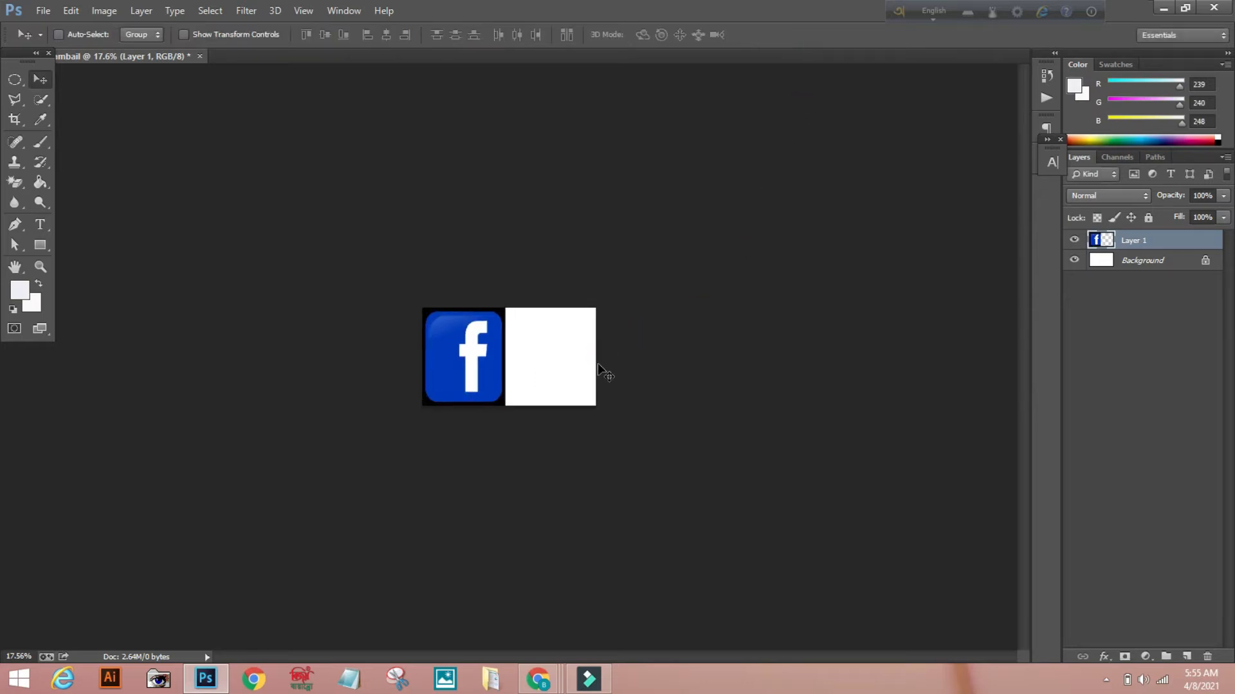
Step: Erase the black background around the Facebook icon with the Magic Eraser tool
{"action": "scroll", "coordinate": [598, 363], "scroll_direction": "down", "scroll_amount": 1}
{"action": "scroll", "coordinate": [598, 362], "scroll_direction": "up", "scroll_amount": 4}
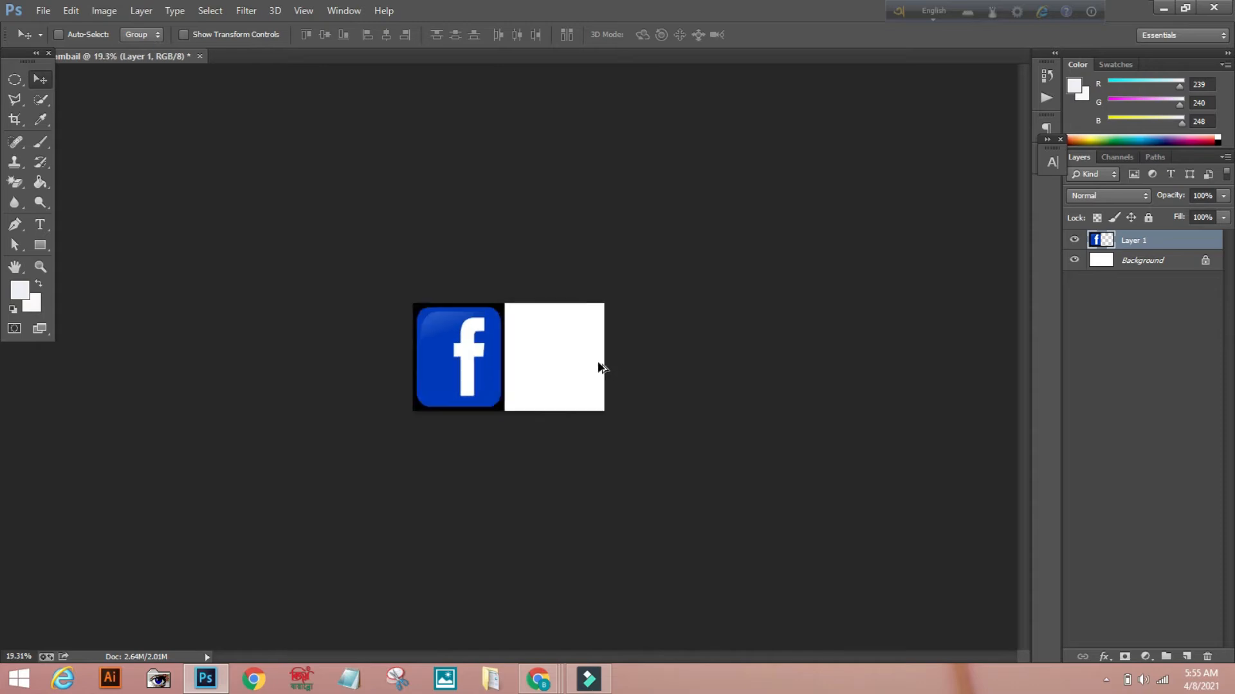
{"action": "scroll", "coordinate": [598, 363], "scroll_direction": "up", "scroll_amount": 4}
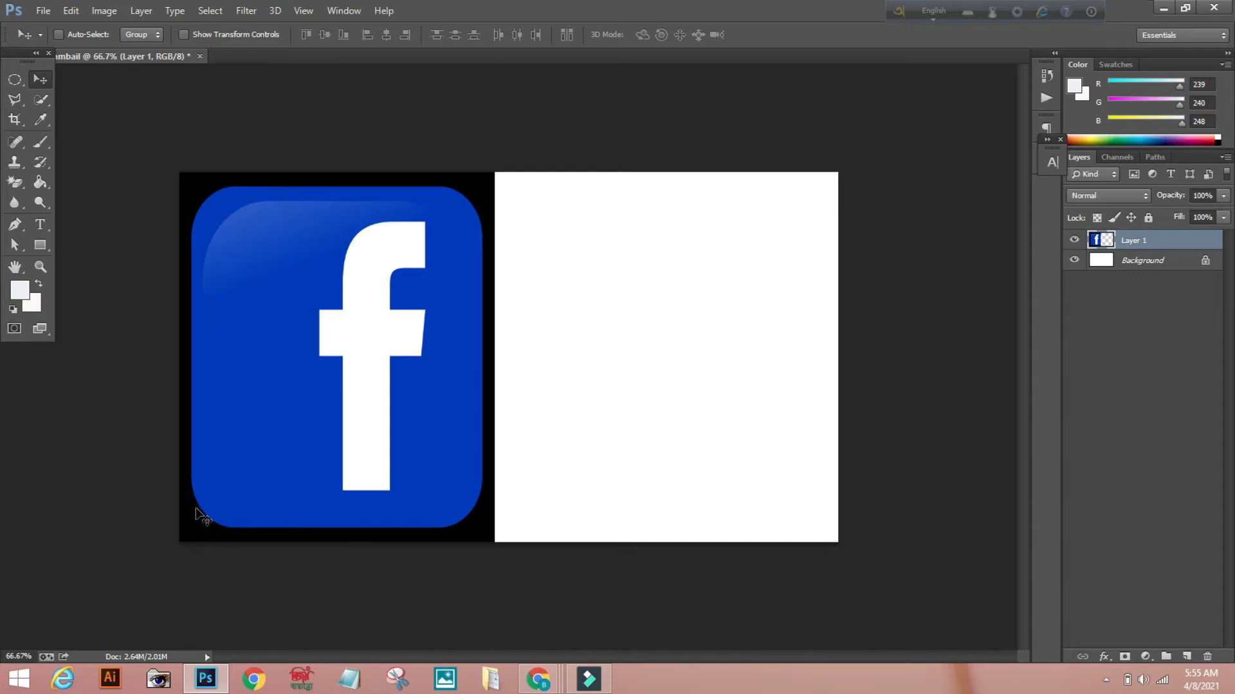
{"action": "left_click", "coordinate": [14, 182]}
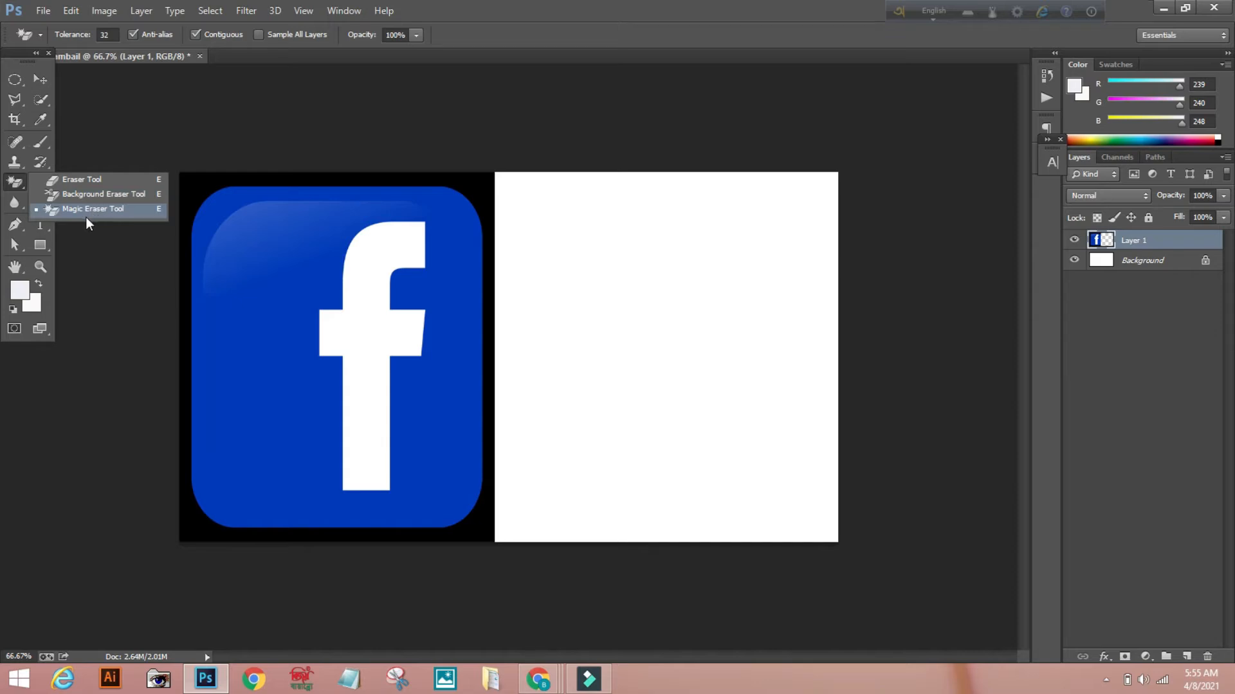
{"action": "left_click", "coordinate": [70, 213]}
{"action": "left_click", "coordinate": [184, 195]}
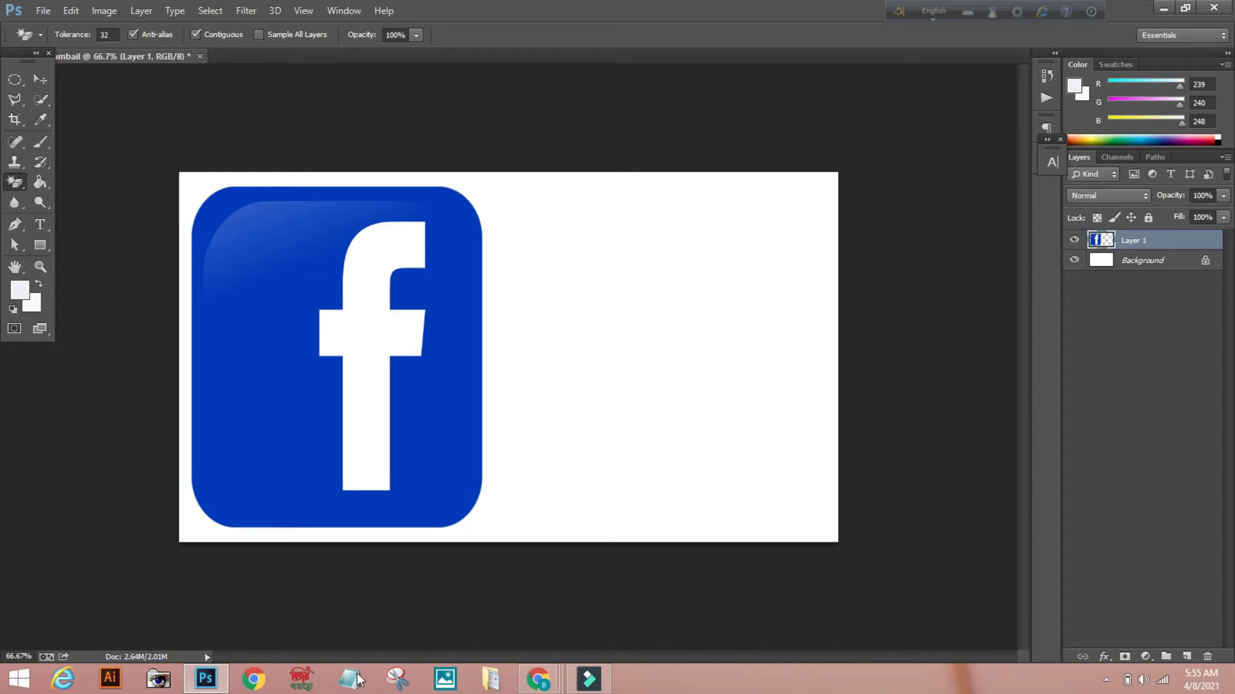
Step: Open a new Chrome window, search Google Images for "youtube thumbnail background 1280x720" and browse the backgrounds
{"action": "left_click", "coordinate": [262, 682]}
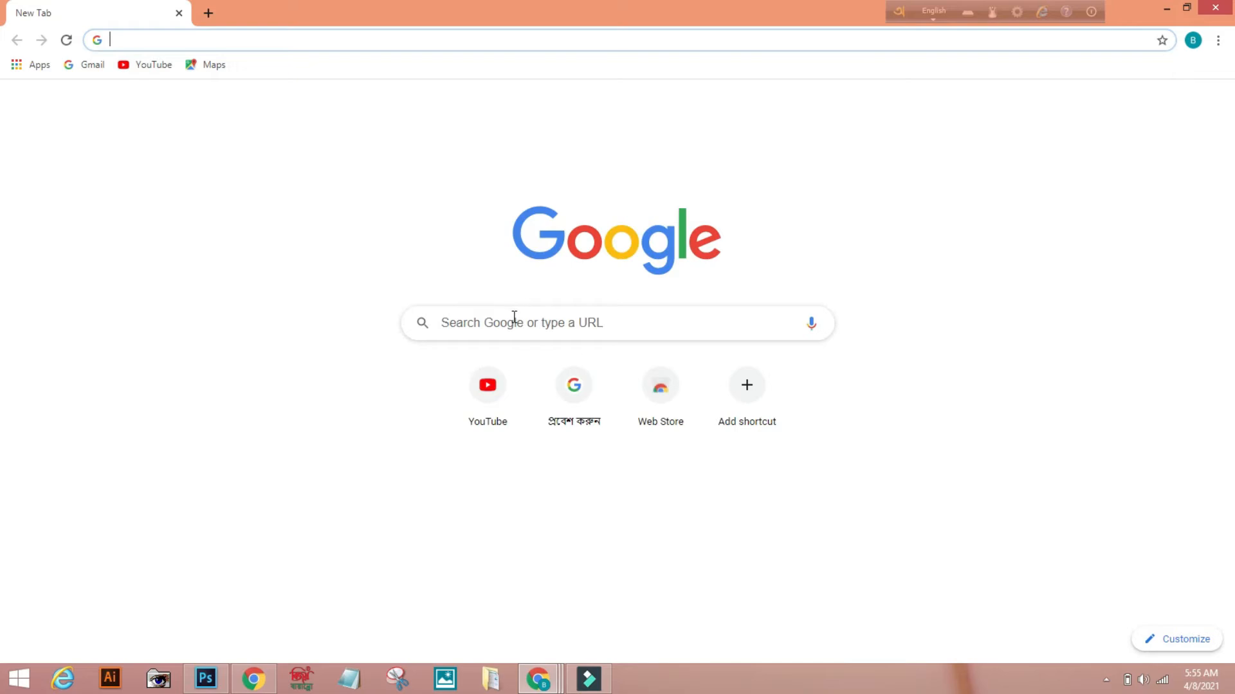
{"action": "left_click", "coordinate": [506, 325]}
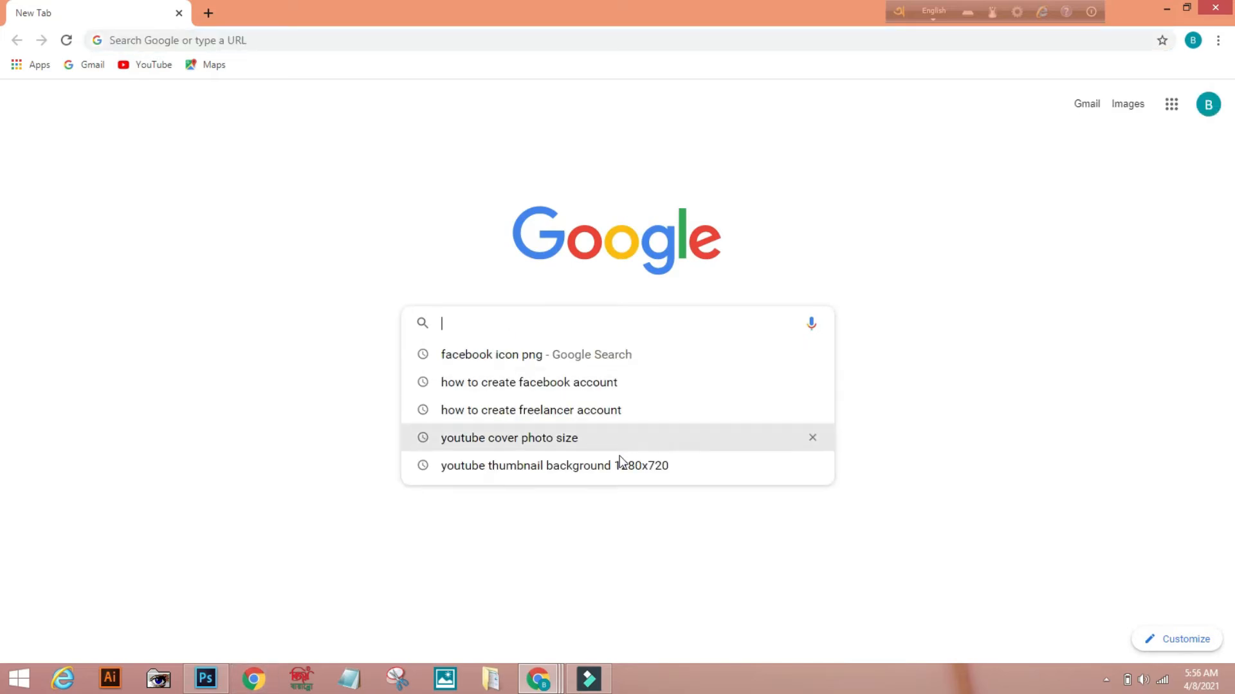
{"action": "left_click", "coordinate": [585, 467]}
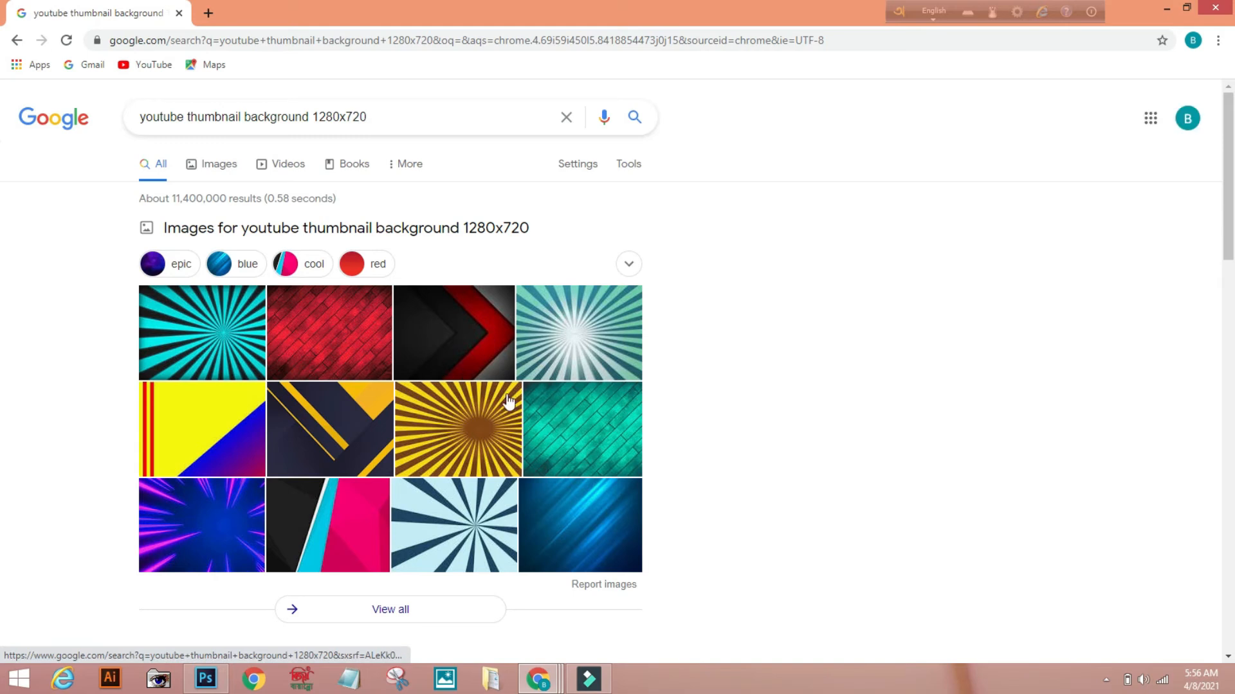
{"action": "scroll", "coordinate": [555, 412], "scroll_direction": "down", "scroll_amount": 3}
{"action": "scroll", "coordinate": [413, 209], "scroll_direction": "up", "scroll_amount": 3}
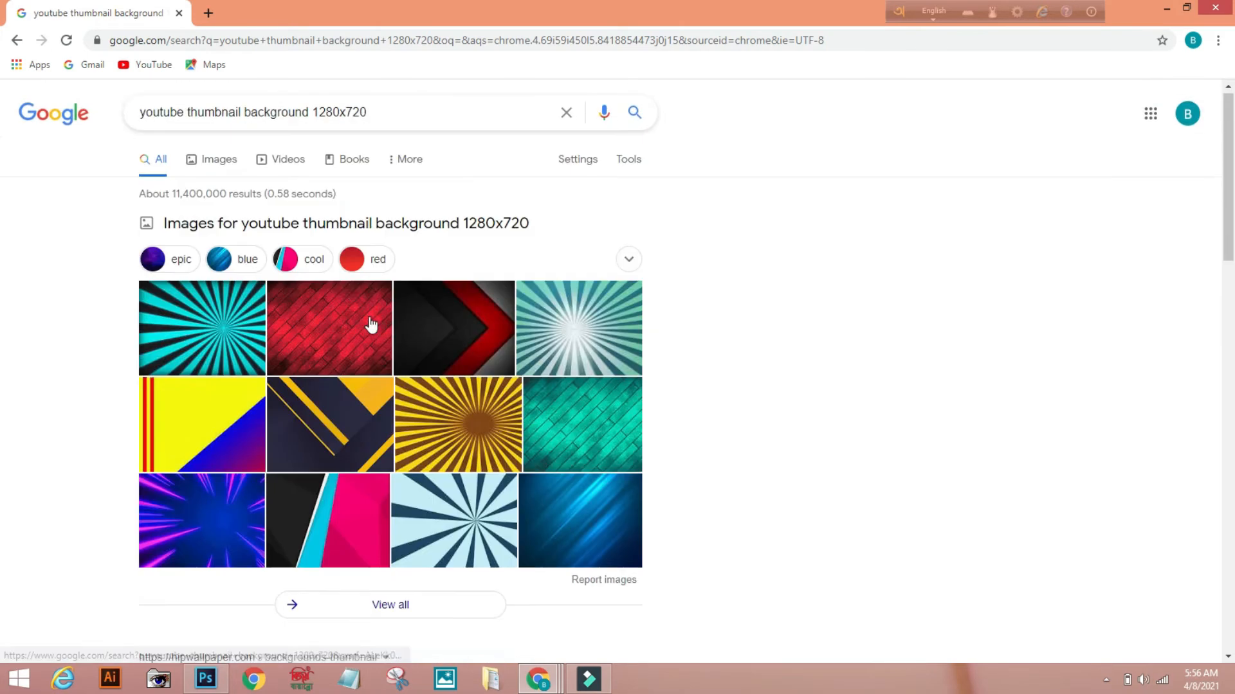
{"action": "left_click", "coordinate": [205, 158]}
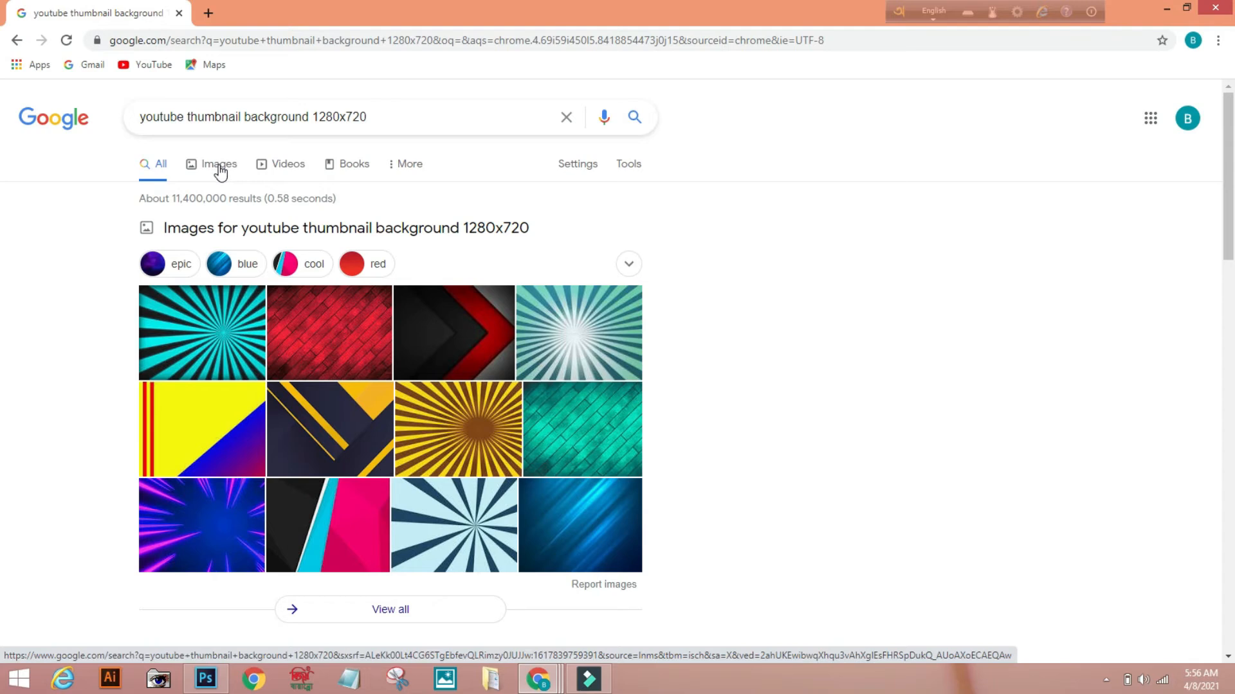
{"action": "left_click", "coordinate": [226, 168]}
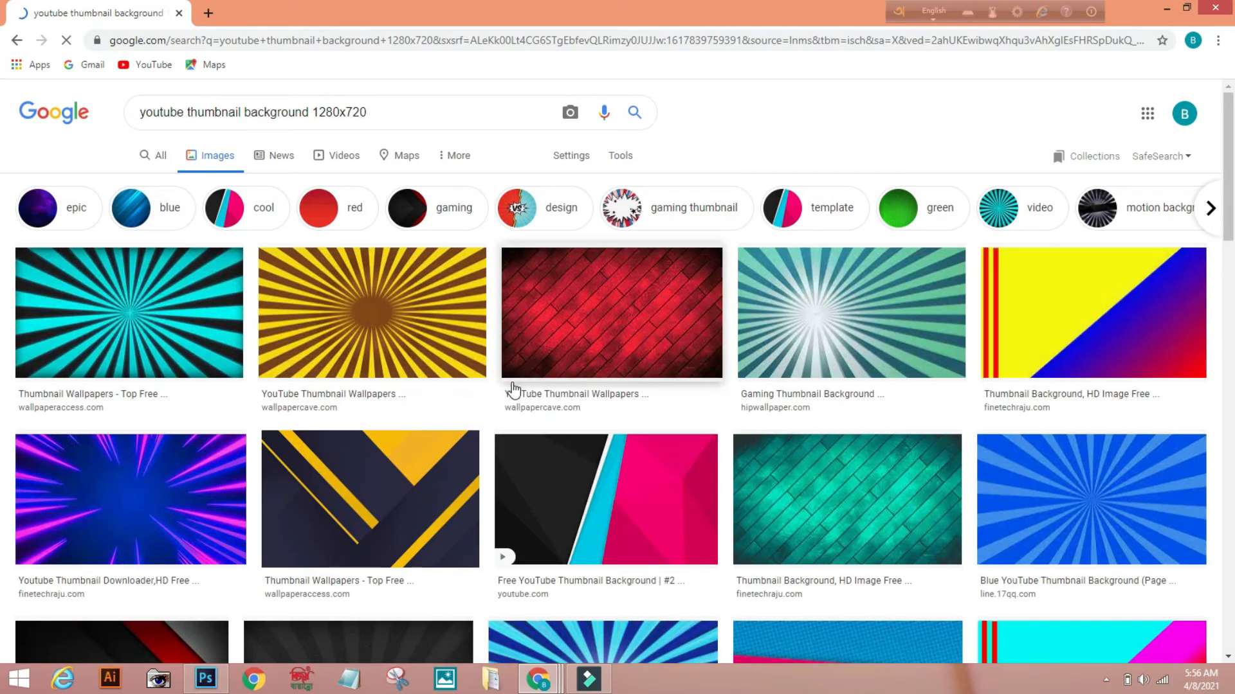
{"action": "scroll", "coordinate": [515, 395], "scroll_direction": "down", "scroll_amount": 6}
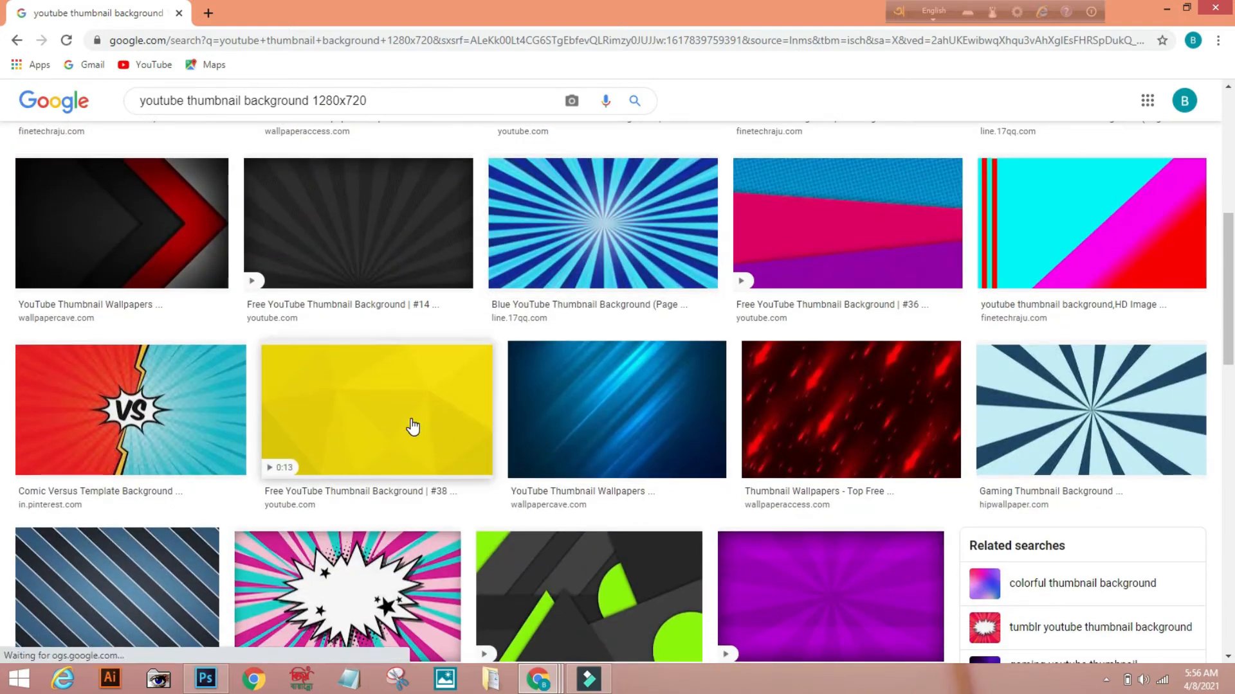
Step: Open the red meteor-streak background from WallpaperAccess in the image results and copy the image
{"action": "left_click", "coordinate": [881, 399]}
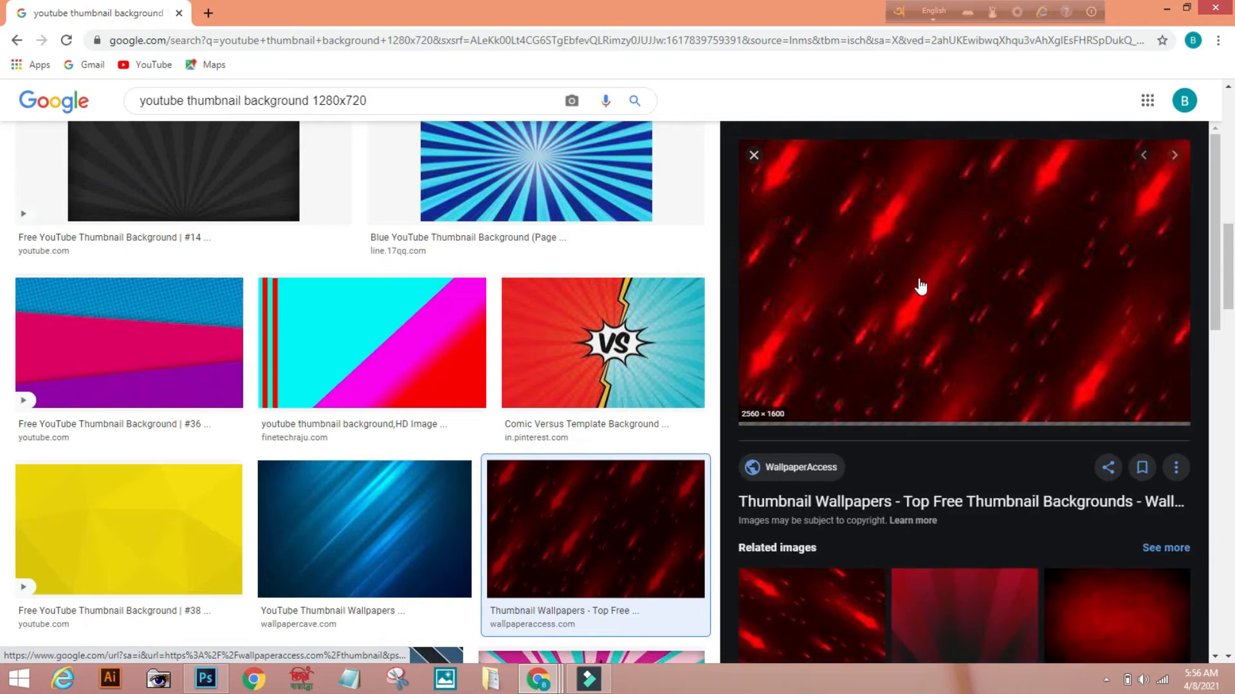
{"action": "scroll", "coordinate": [916, 258], "scroll_direction": "down", "scroll_amount": 5}
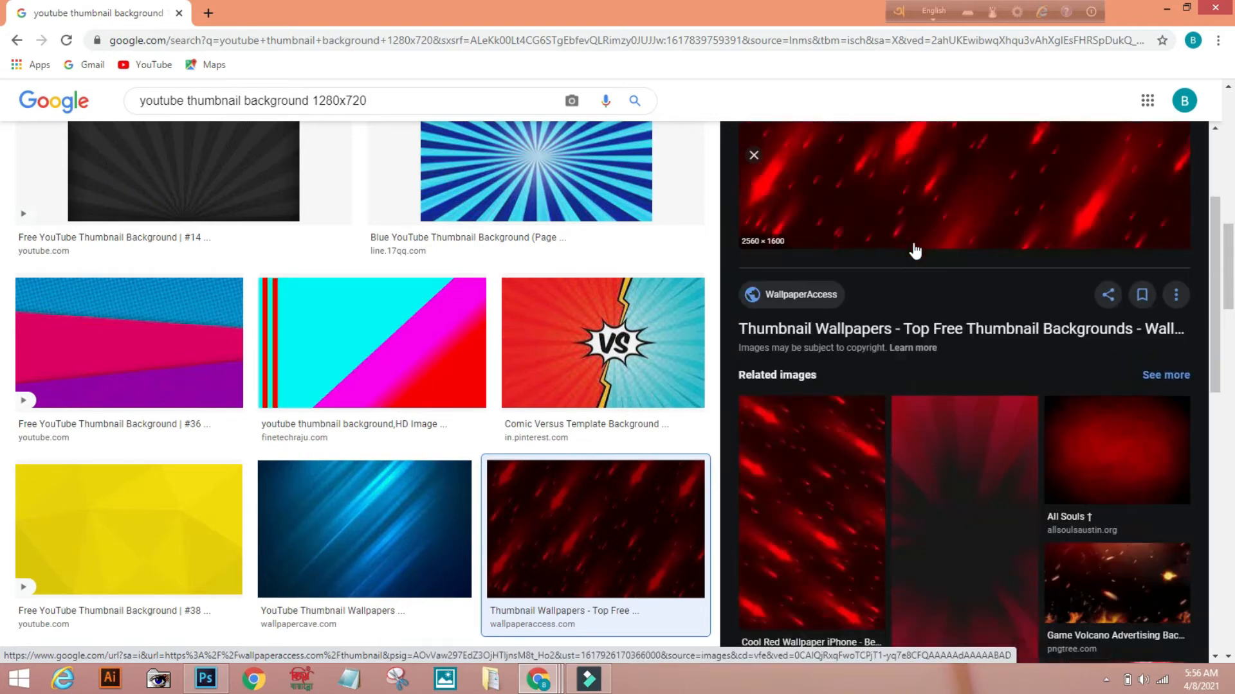
{"action": "scroll", "coordinate": [919, 263], "scroll_direction": "up", "scroll_amount": 5}
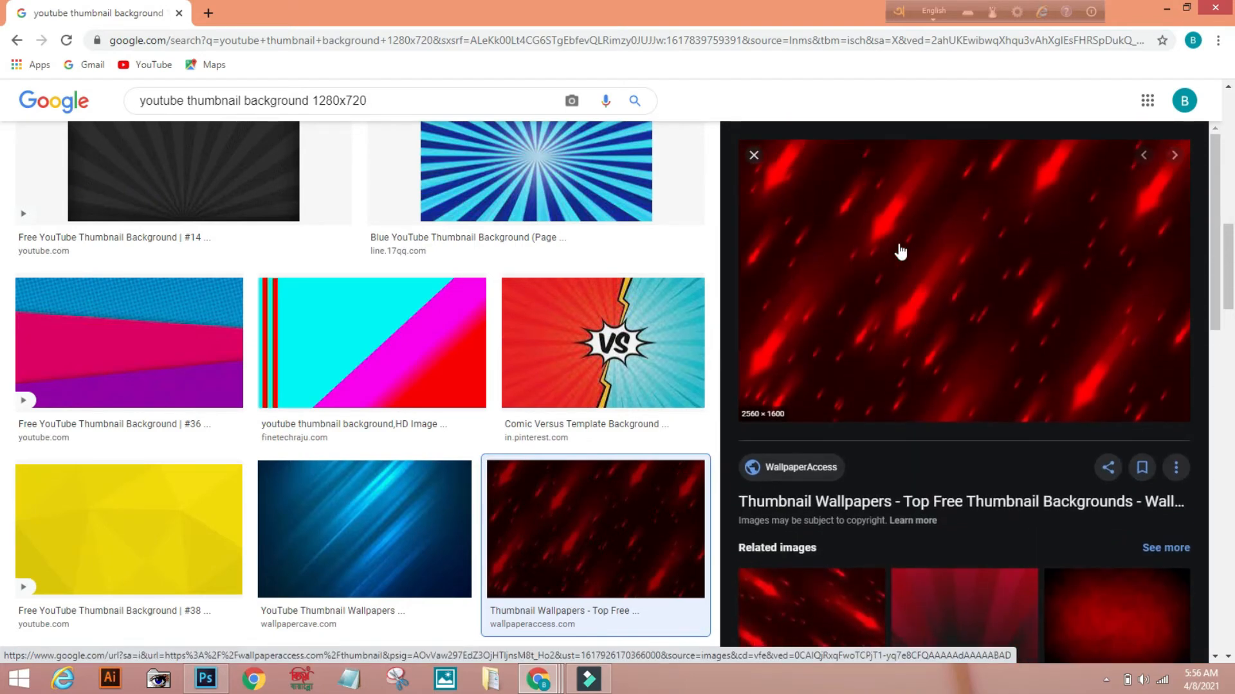
{"action": "right_click", "coordinate": [894, 255]}
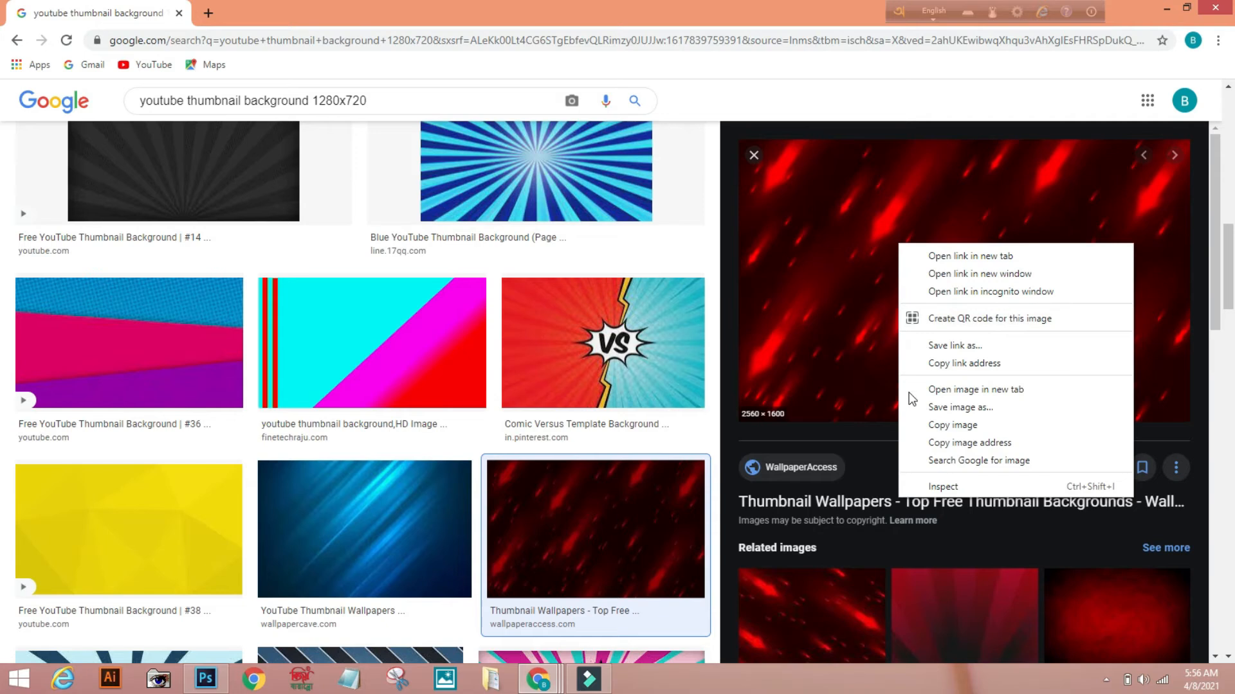
{"action": "left_click", "coordinate": [952, 426]}
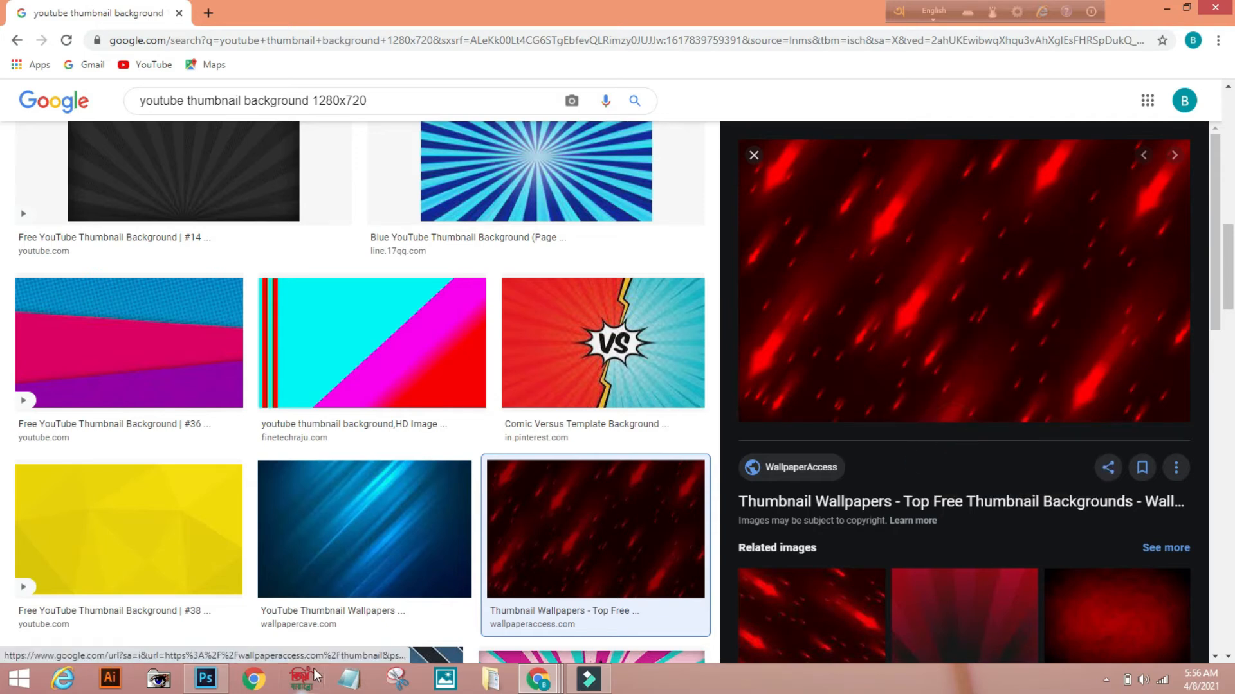
Step: Switch to Photoshop, paste the copied red background into the thumbnail, and move its layer beneath the Facebook icon layer
{"action": "left_click", "coordinate": [205, 678]}
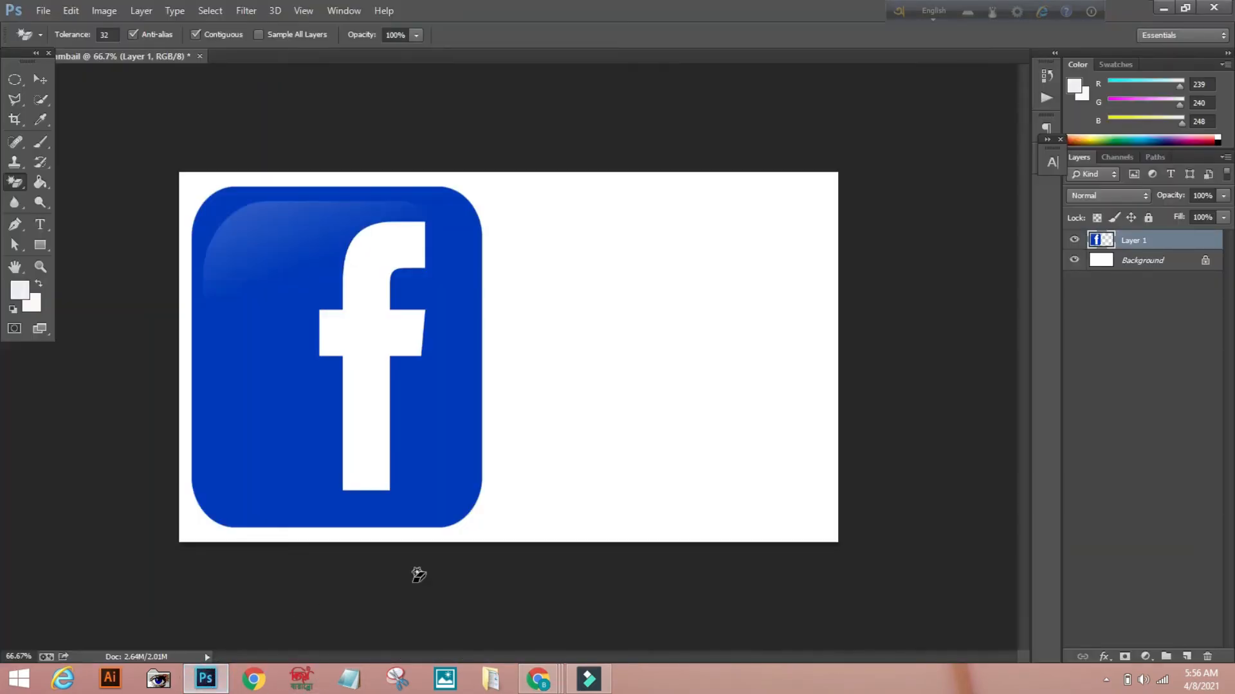
{"action": "key", "text": "ctrl+v"}
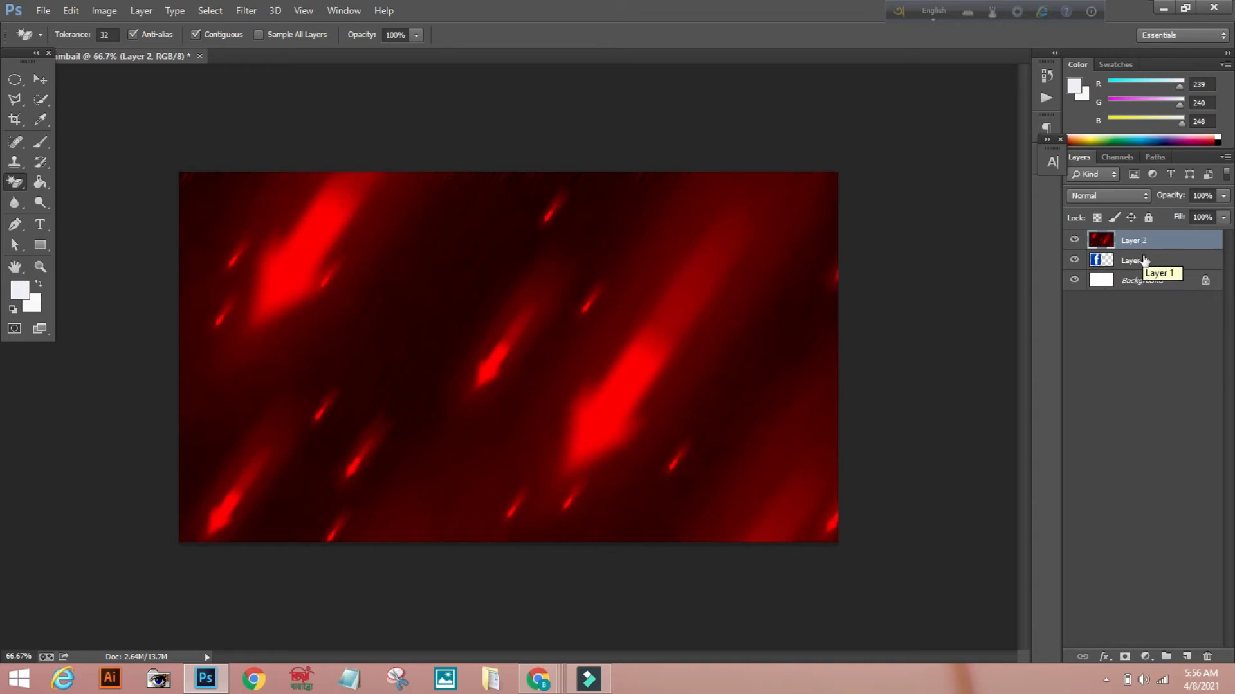
{"action": "left_click_drag", "start_coordinate": [1143, 240], "coordinate": [1140, 266]}
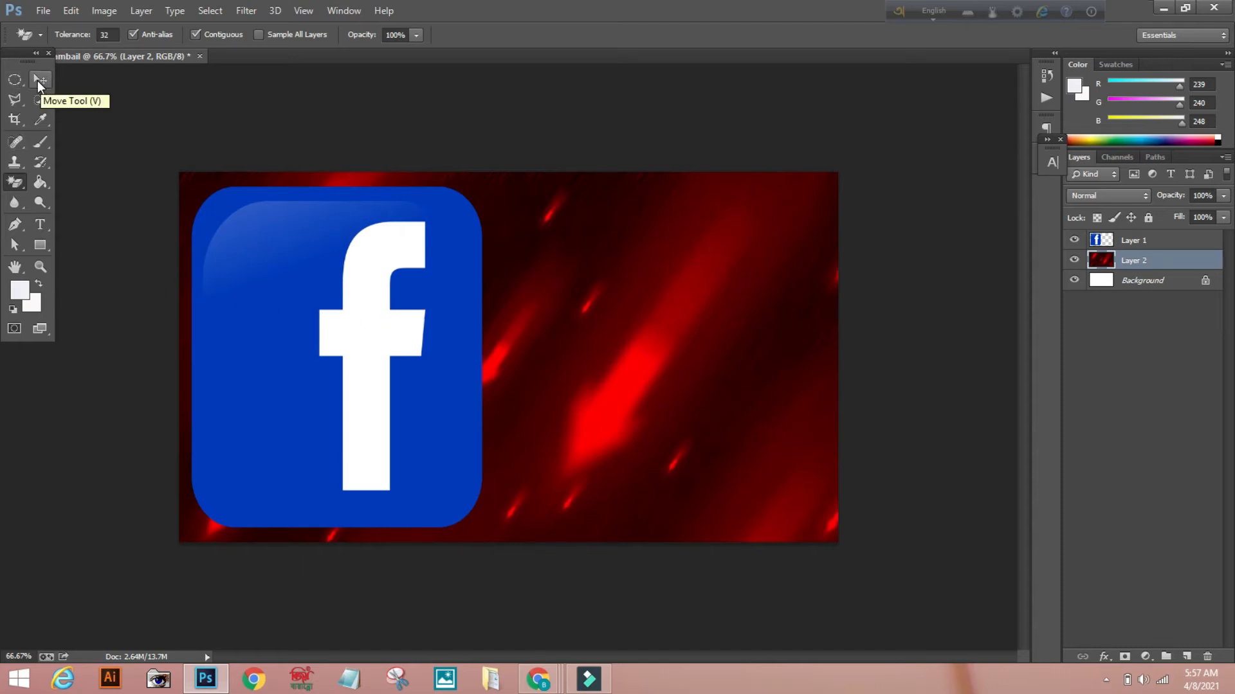
Step: Enlarge the Facebook icon with Free Transform to about 104.25% width and 108.43% height, reaching the canvas's left, upper and lower edges, and apply
{"action": "left_click", "coordinate": [15, 245]}
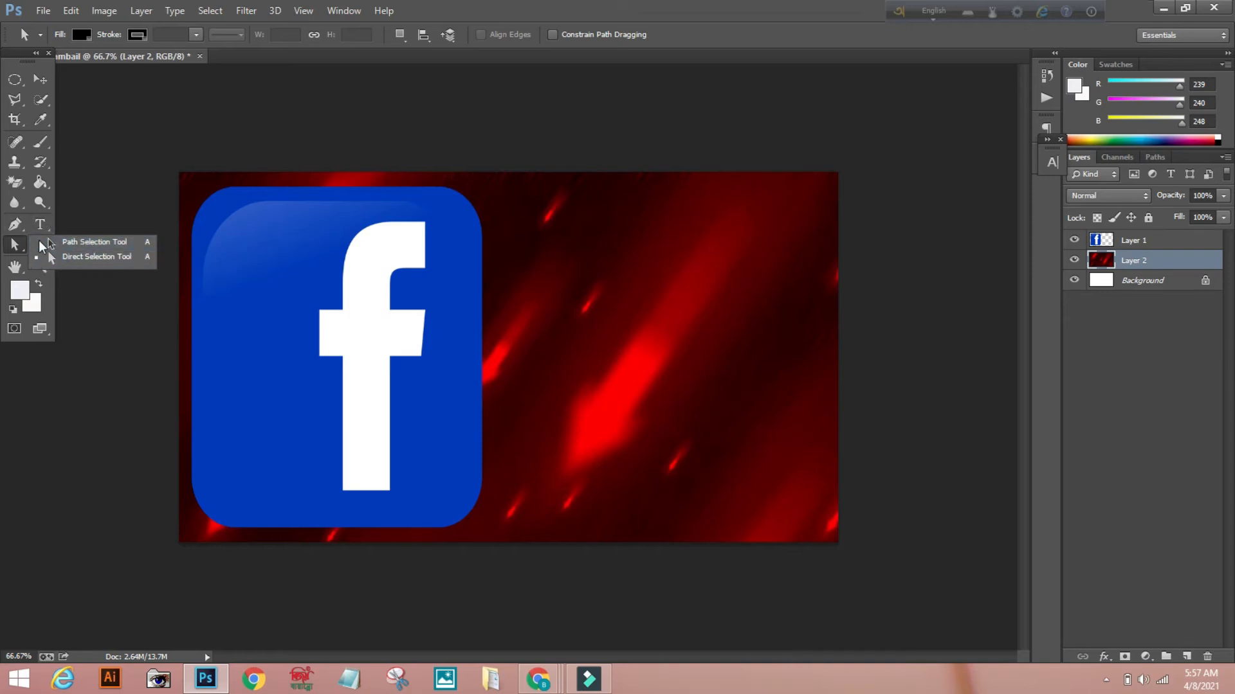
{"action": "left_click", "coordinate": [40, 82]}
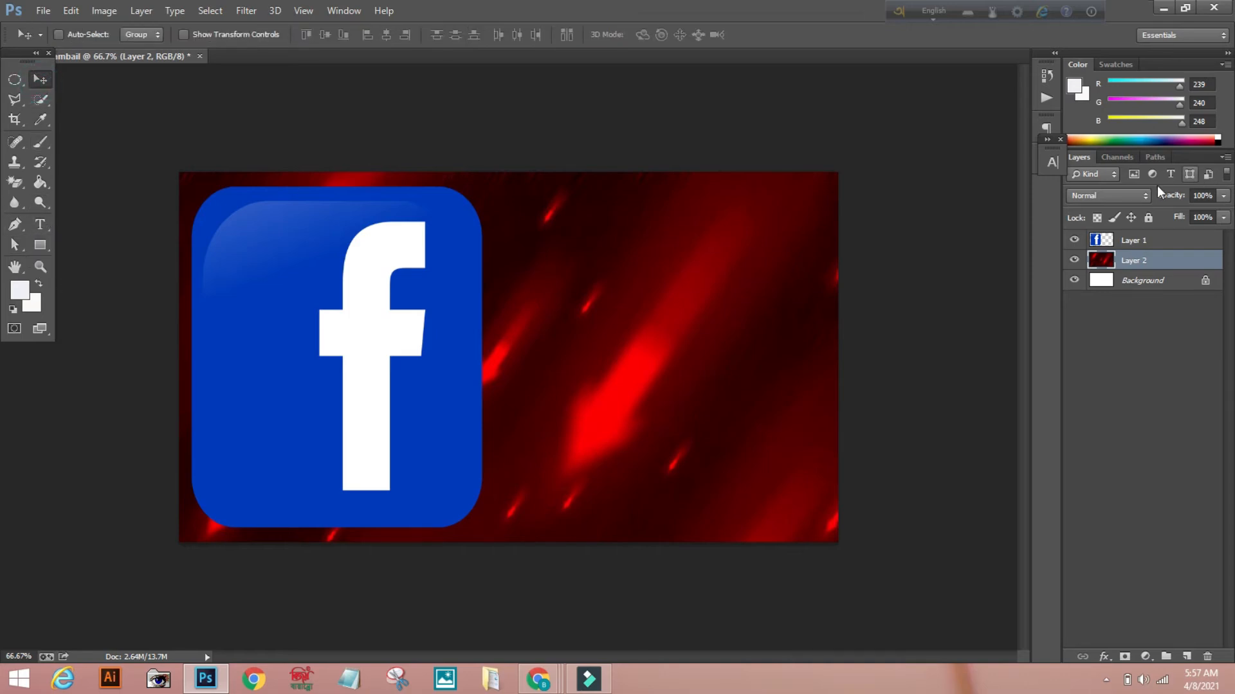
{"action": "left_click", "coordinate": [1127, 243]}
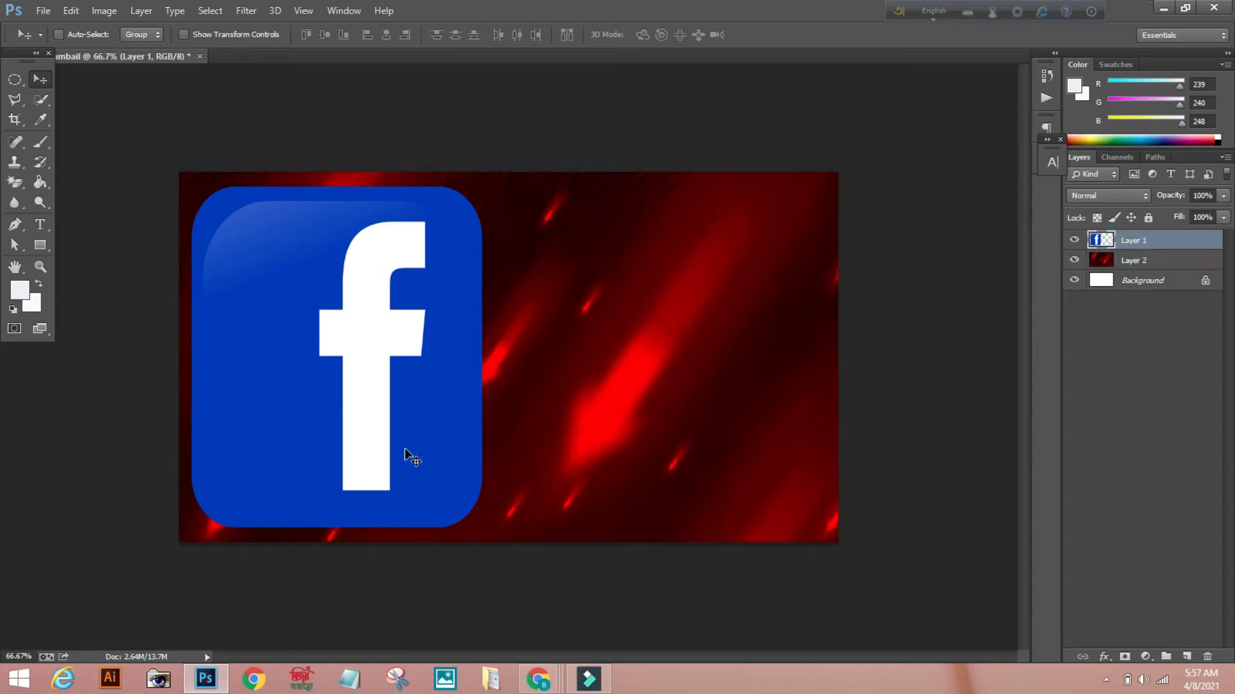
{"action": "key", "text": "ctrl+t"}
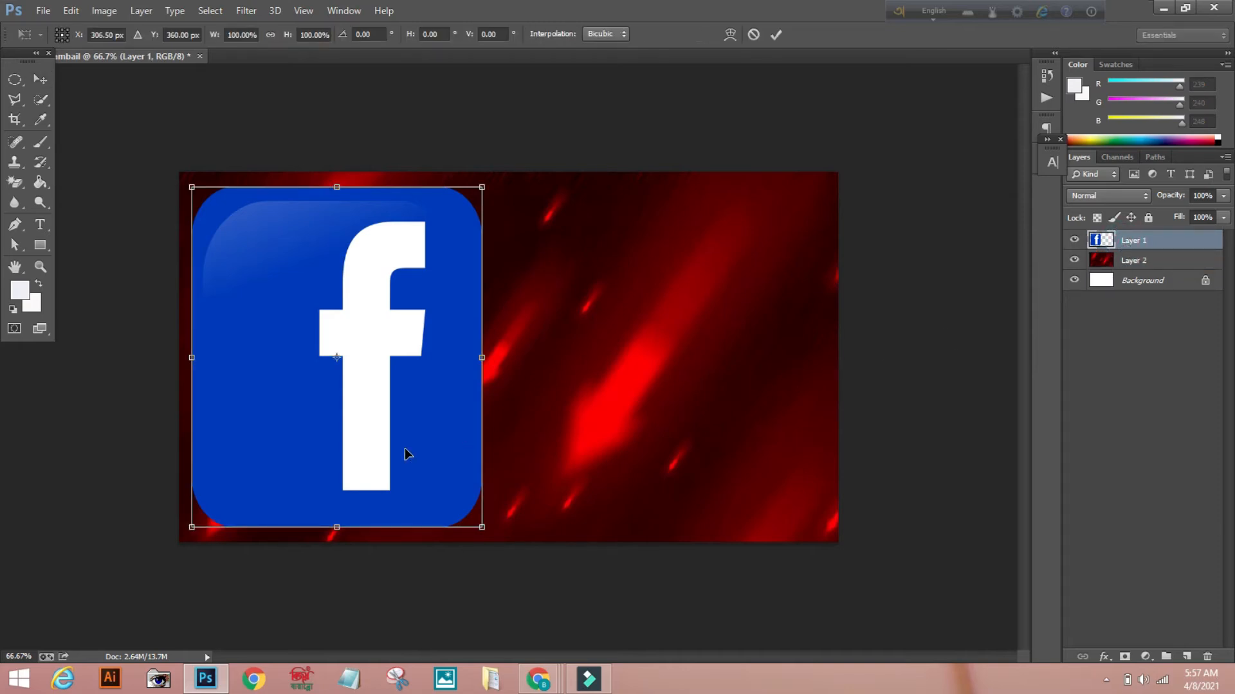
{"action": "left_click_drag", "start_coordinate": [337, 187], "coordinate": [337, 172]}
{"action": "left_click_drag", "start_coordinate": [190, 350], "coordinate": [181, 358]}
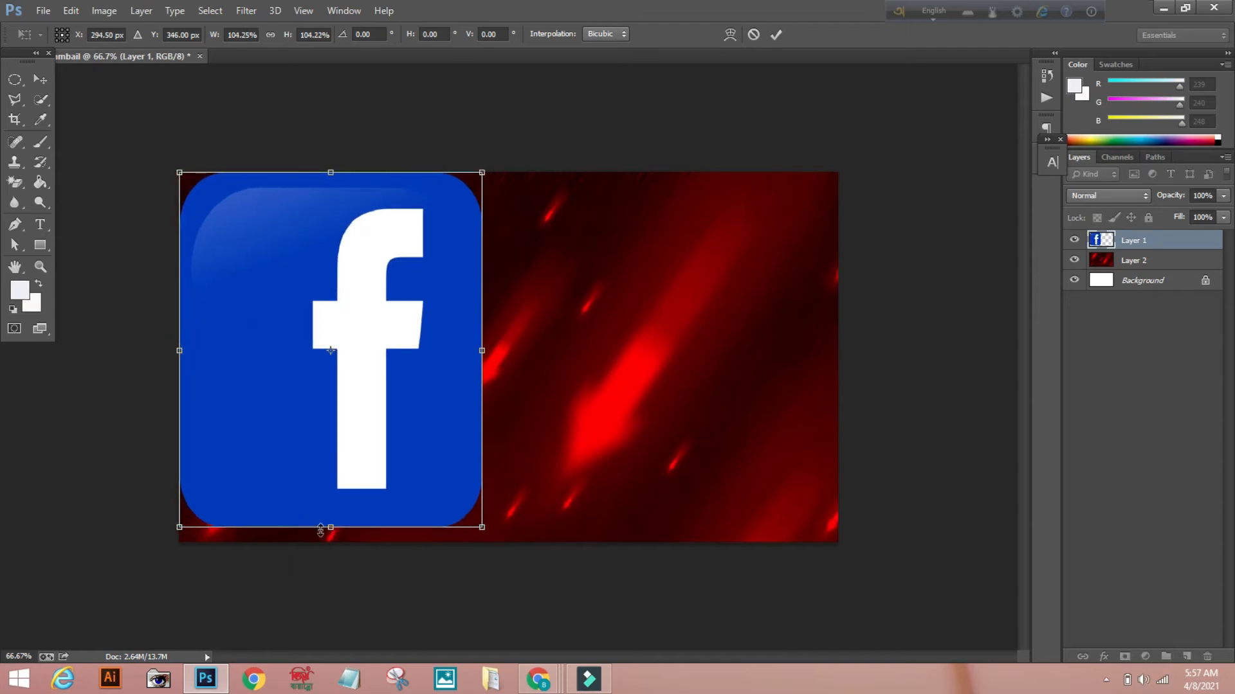
{"action": "left_click_drag", "start_coordinate": [330, 527], "coordinate": [328, 541]}
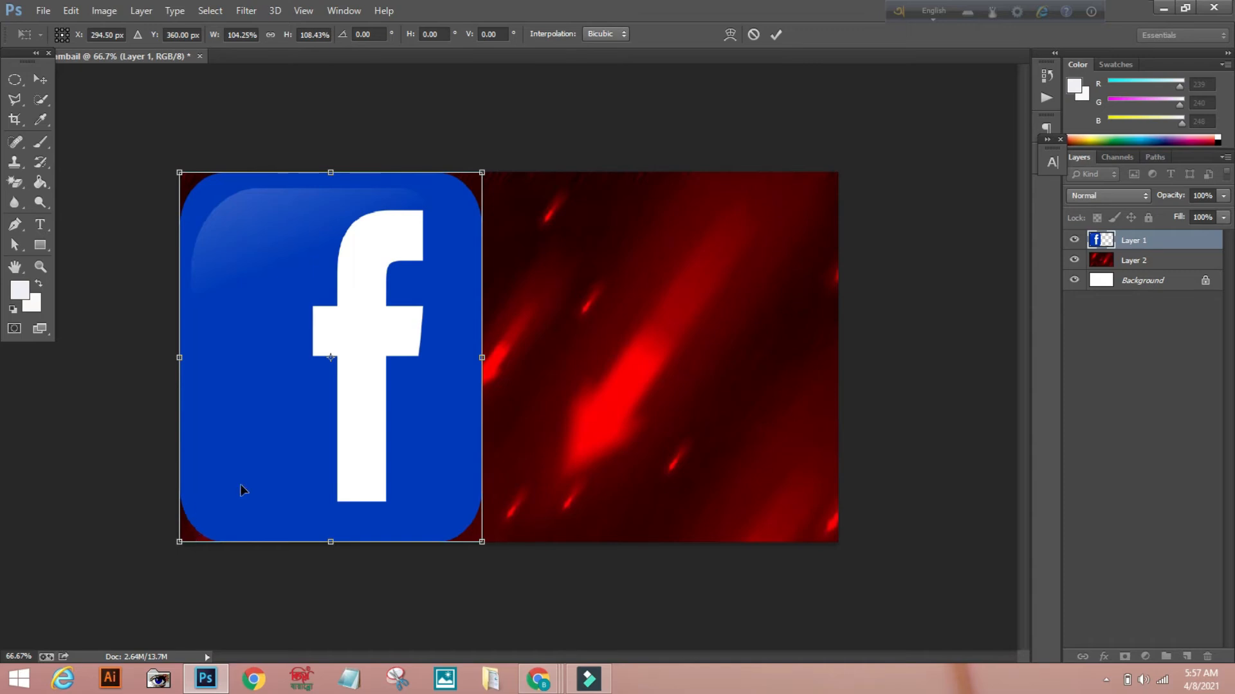
{"action": "left_click", "coordinate": [775, 36]}
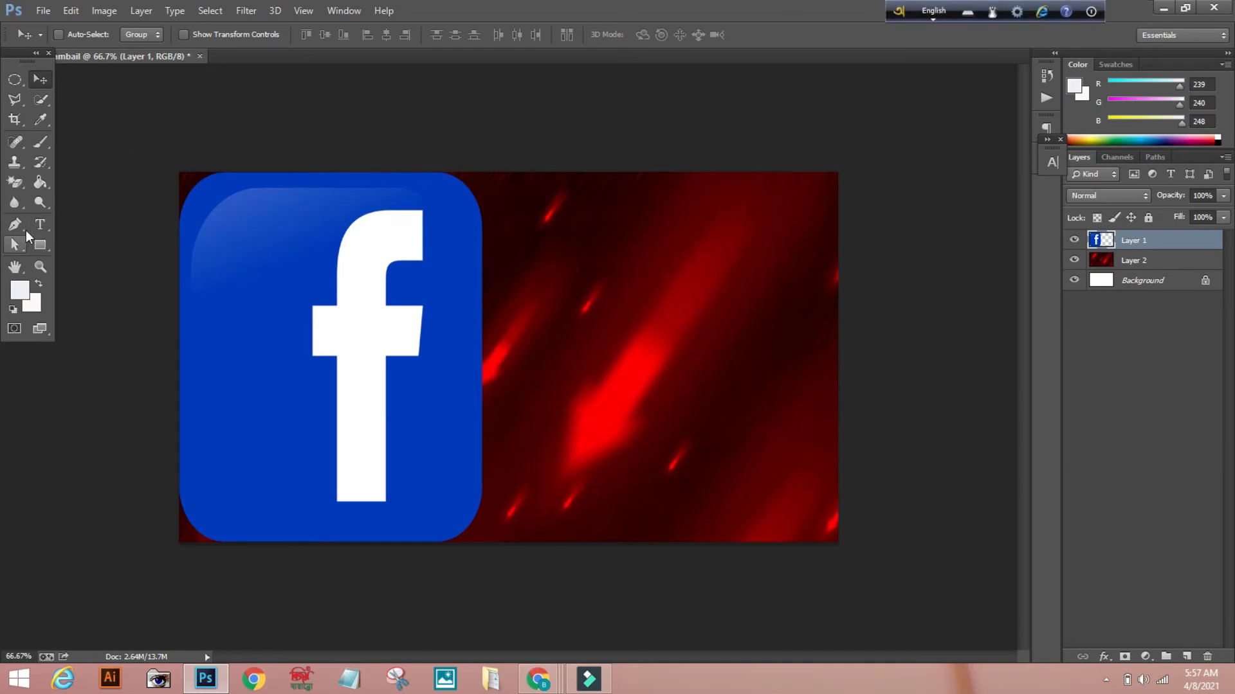
Step: Add the four-line text "How to / create / facebook / account" beside the Facebook icon in 30 pt white Arial Rounded and commit it
{"action": "left_click", "coordinate": [42, 226]}
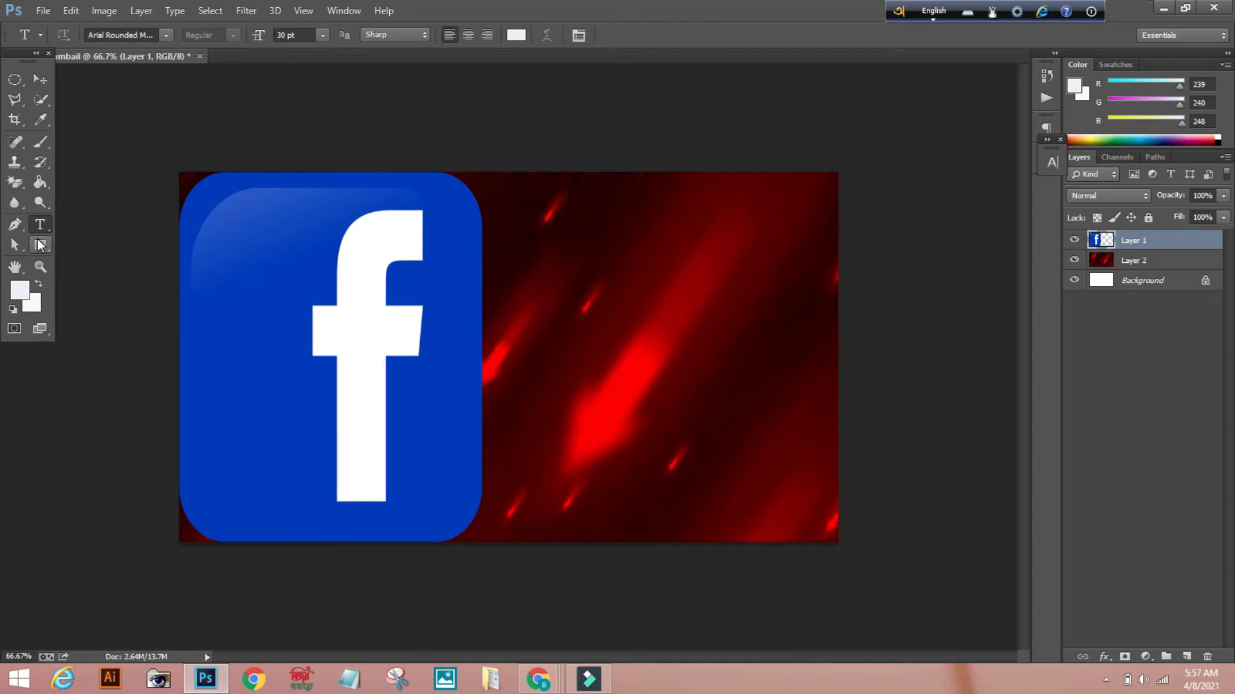
{"action": "left_click", "coordinate": [589, 247]}
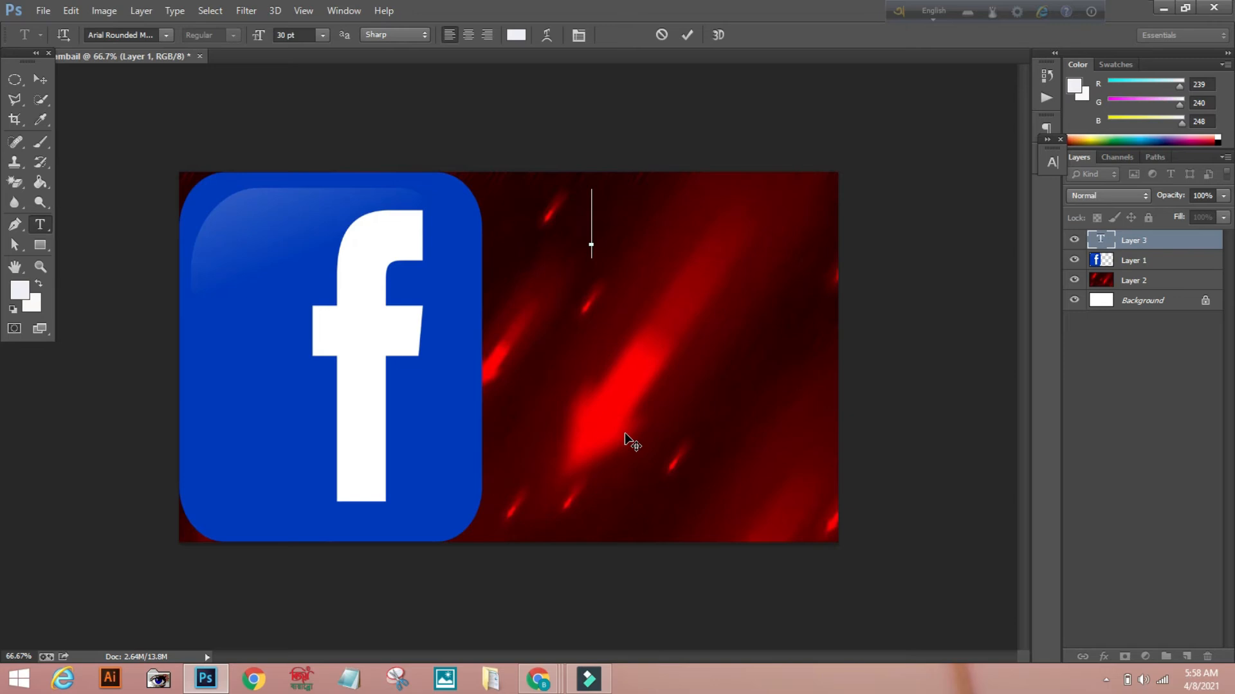
{"action": "type", "text": "H"}
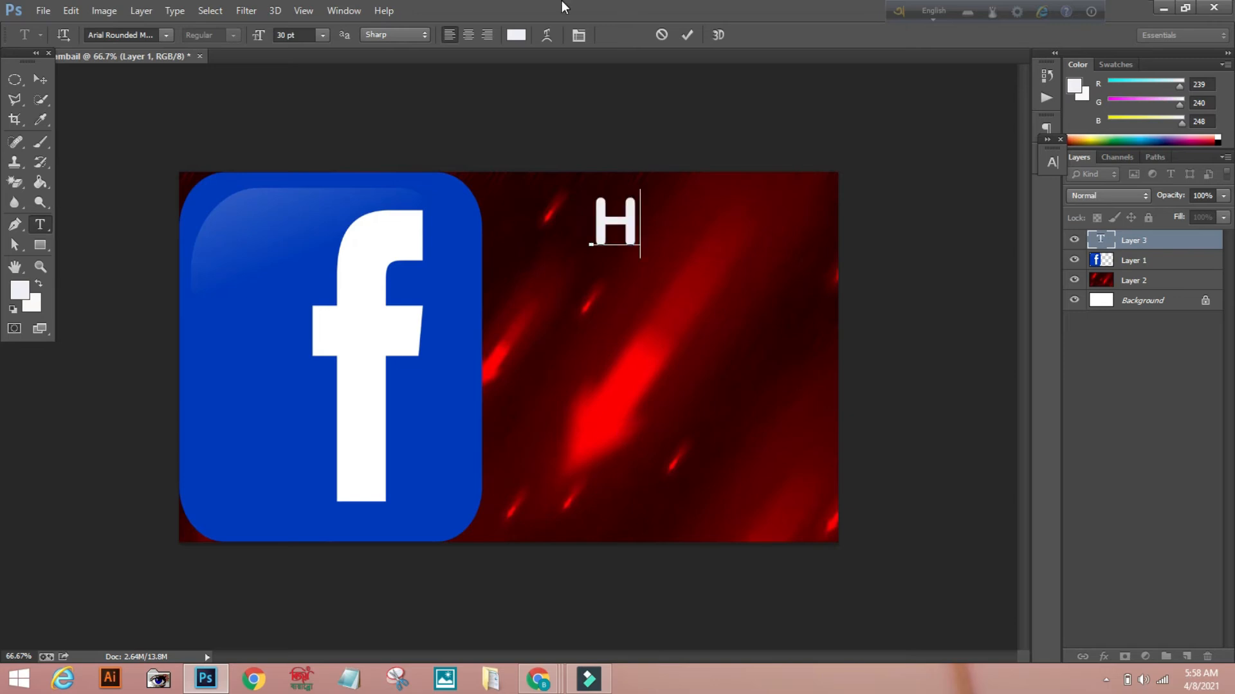
{"action": "type", "text": "o"}
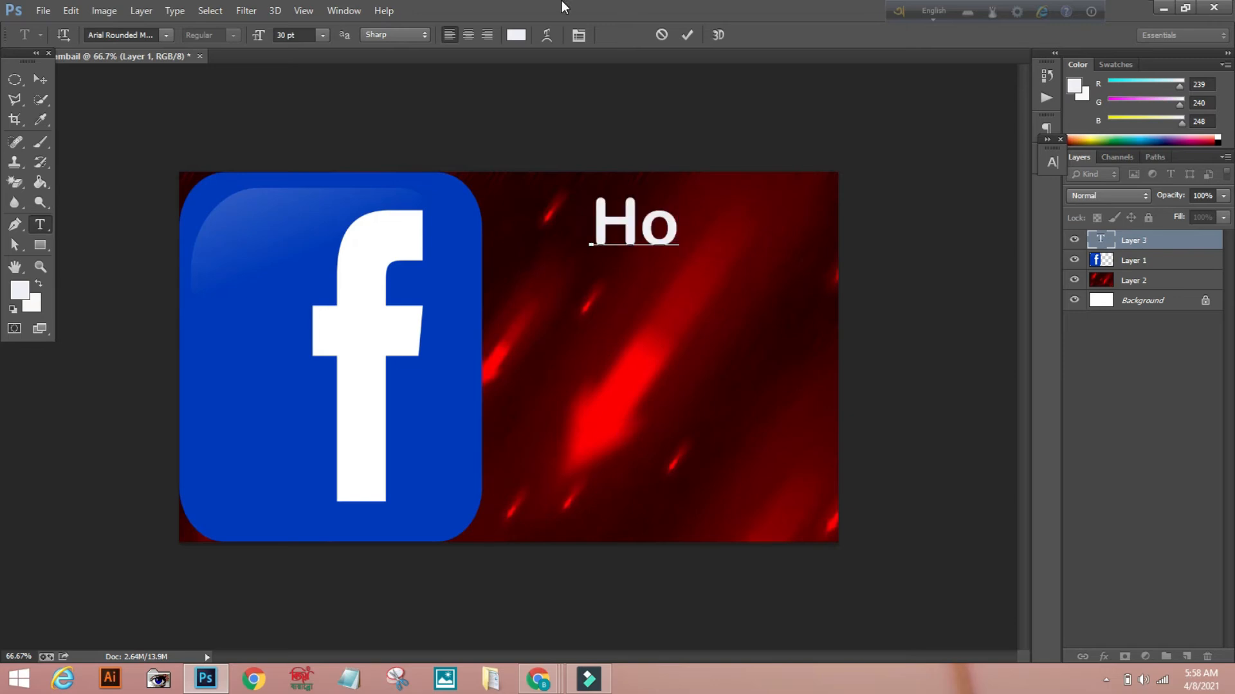
{"action": "type", "text": "w to"}
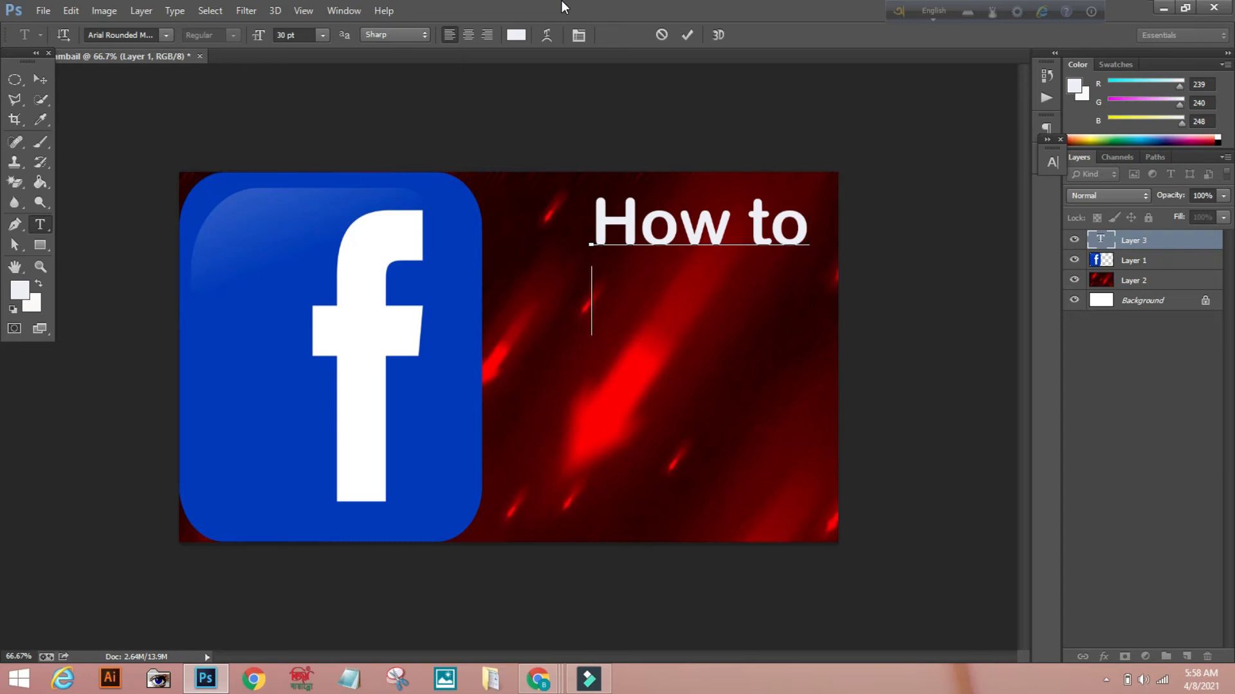
{"action": "type", "text": "cr"}
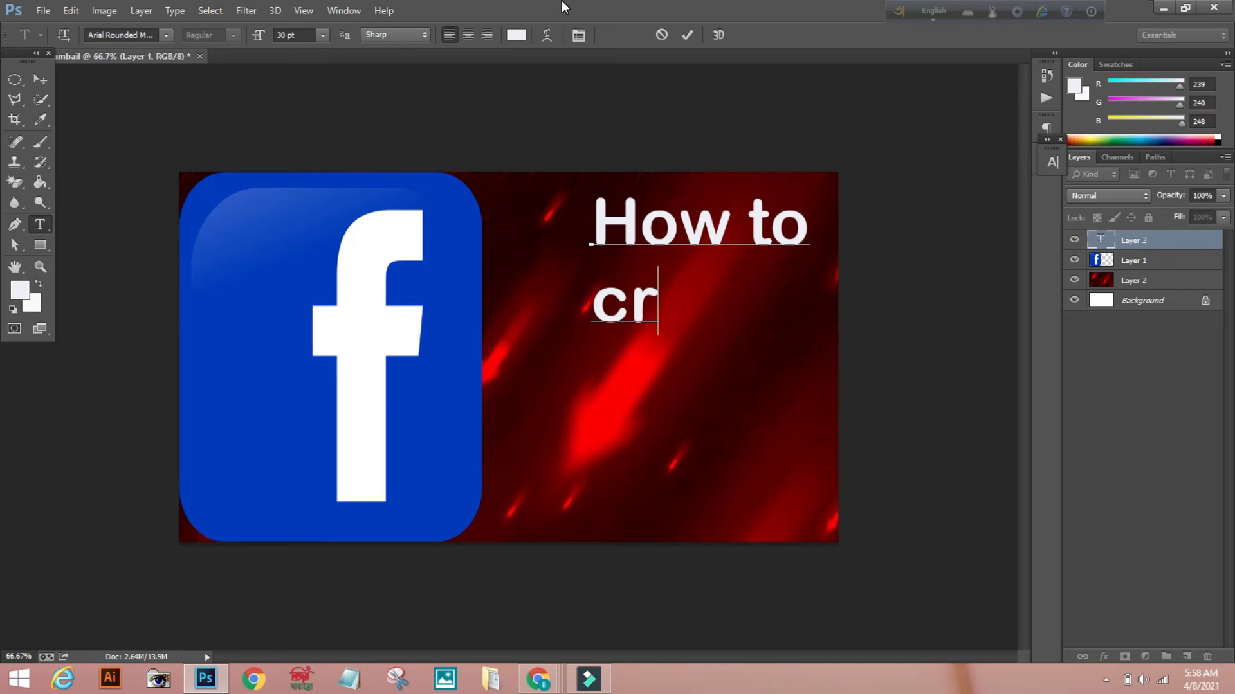
{"action": "type", "text": "e"}
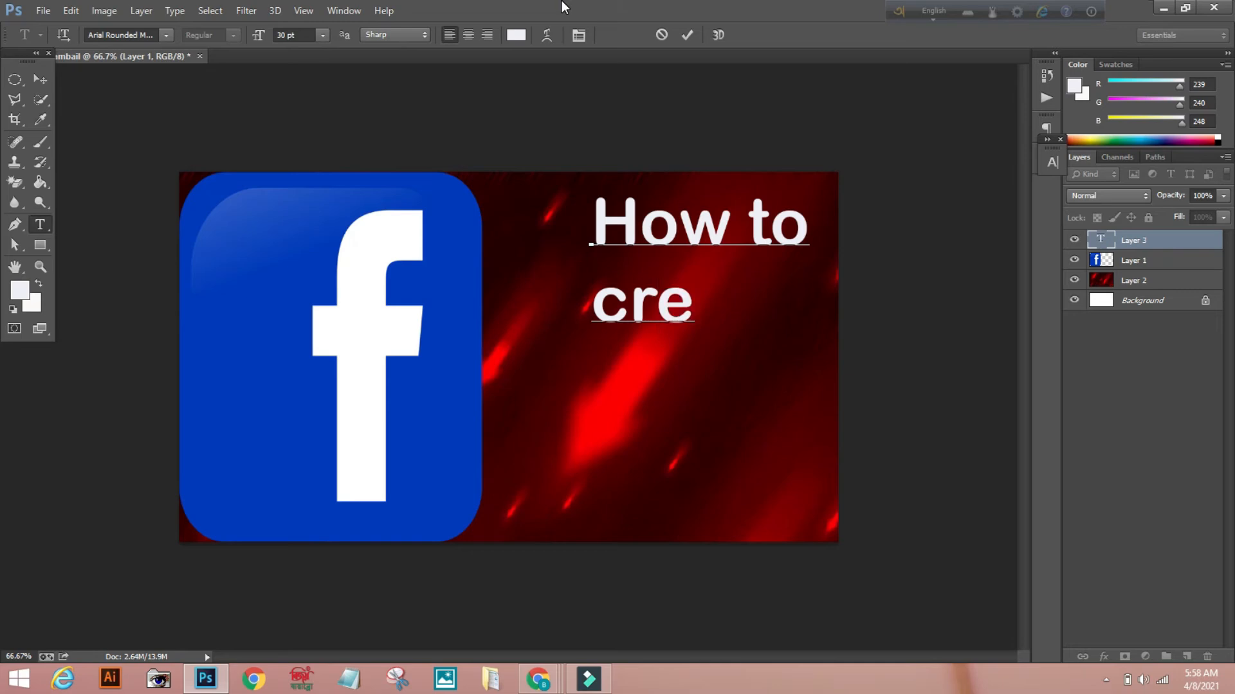
{"action": "type", "text": "ate"}
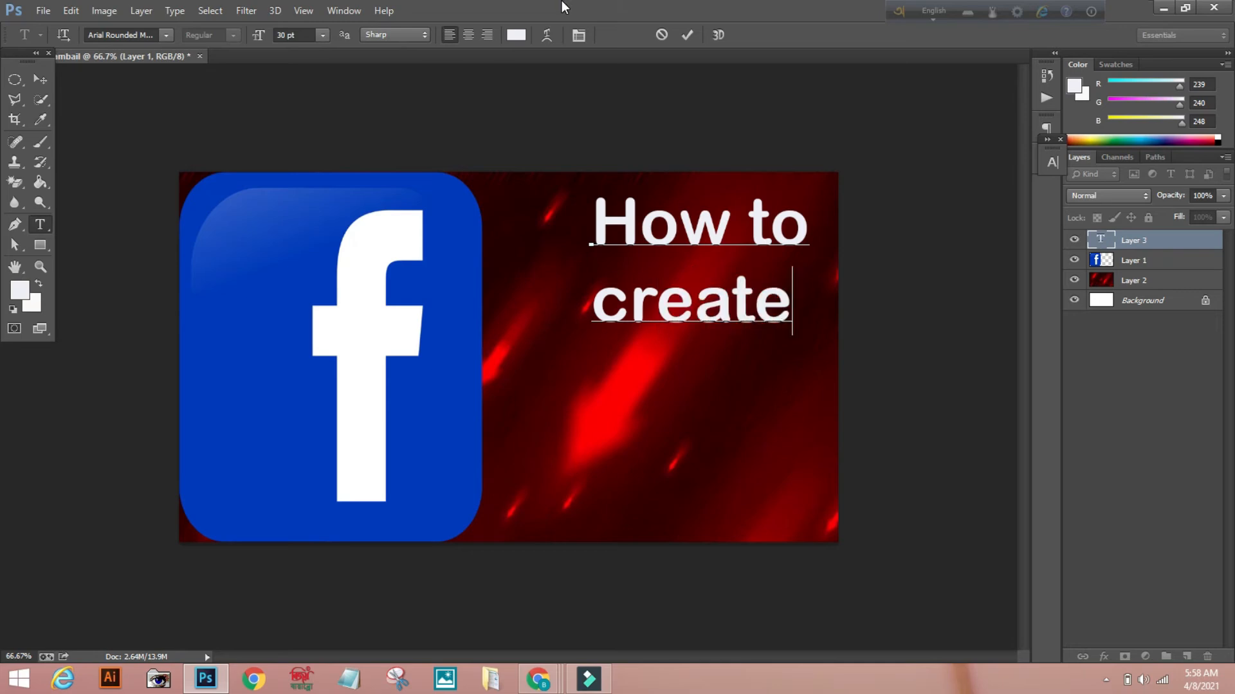
{"action": "key", "text": "Return"}
{"action": "type", "text": "fa"}
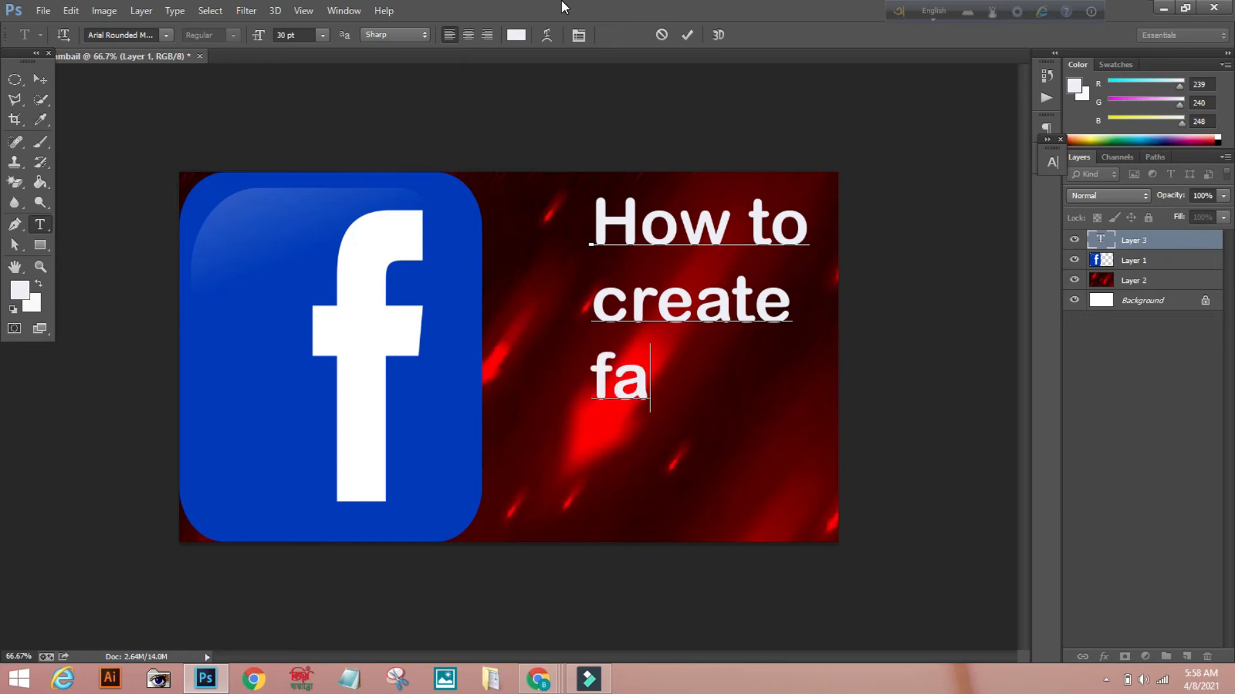
{"action": "type", "text": "ce"}
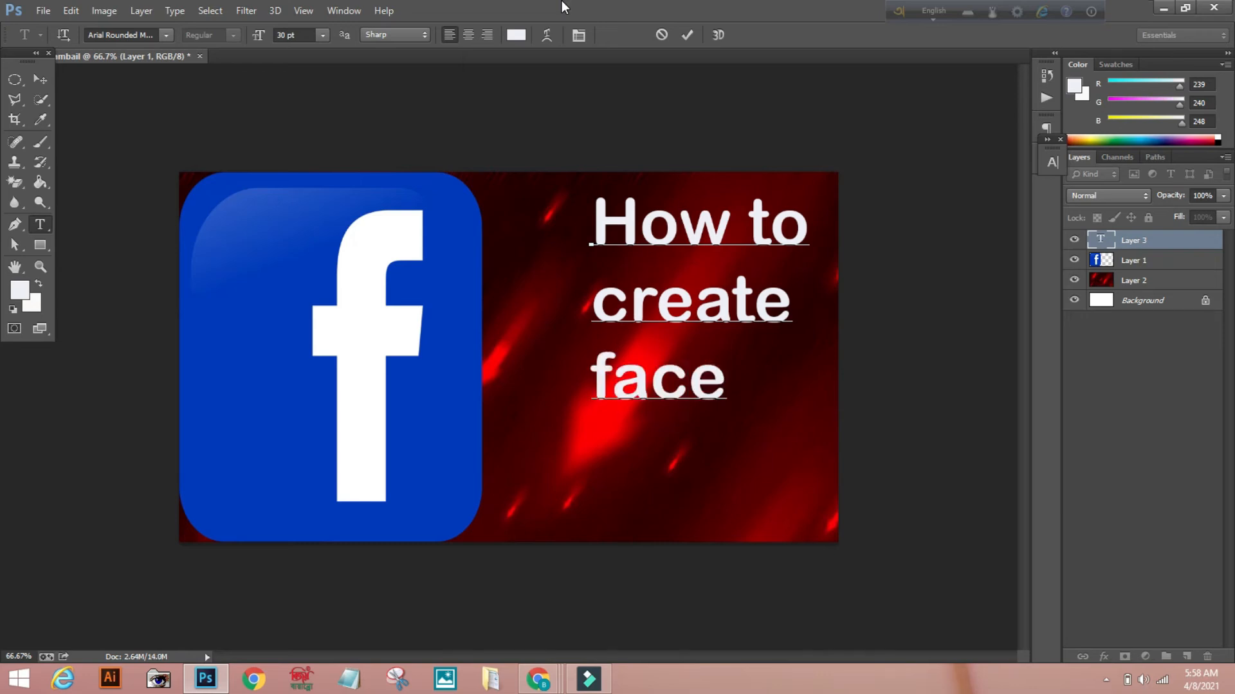
{"action": "type", "text": "bok"}
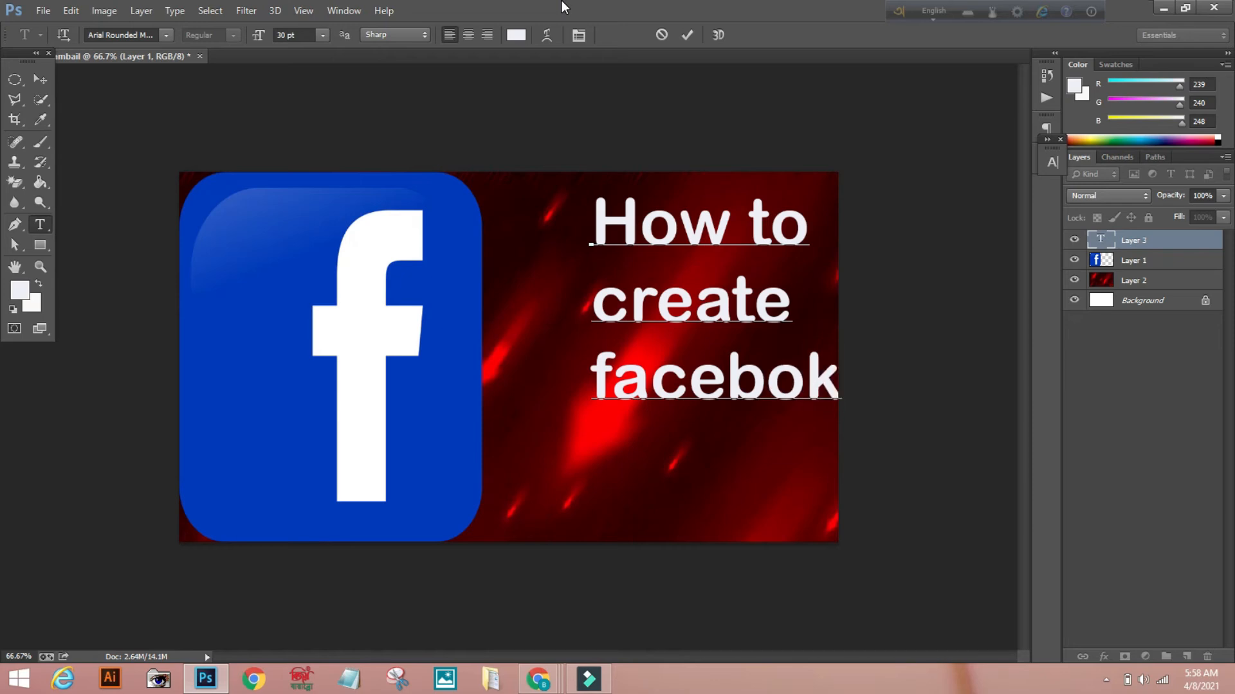
{"action": "key", "text": "BackSpace"}
{"action": "type", "text": "o"}
{"action": "type", "text": "k"}
{"action": "key", "text": "Return"}
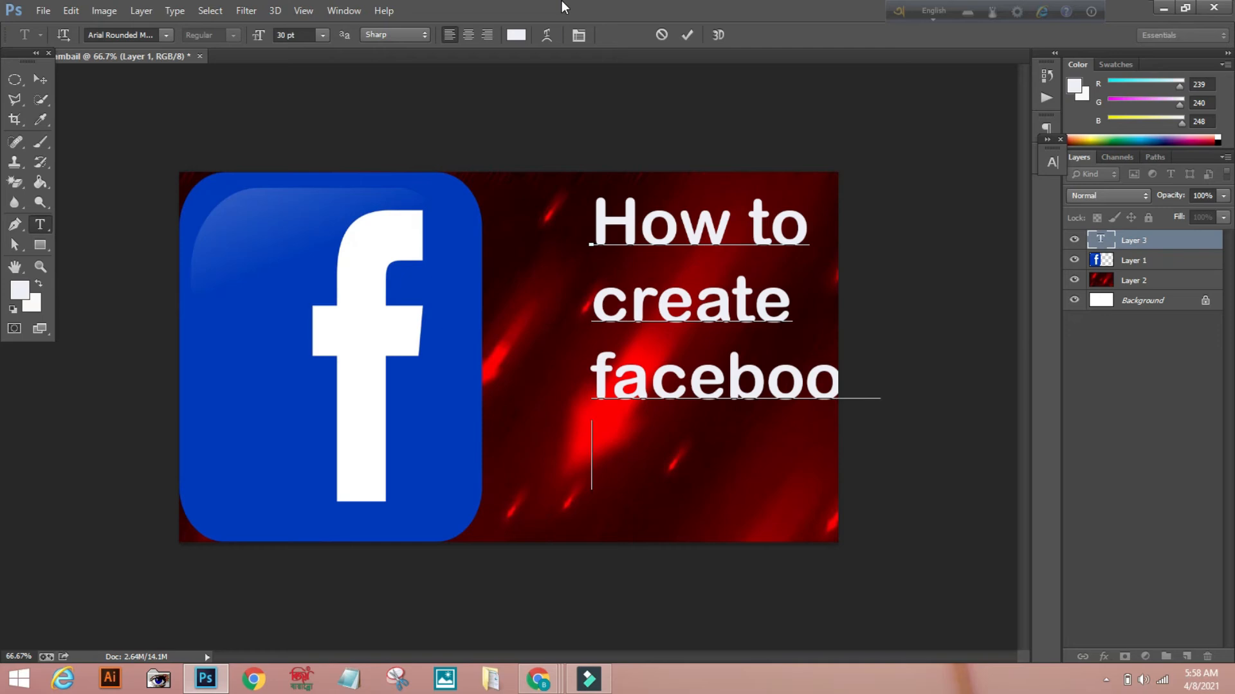
{"action": "type", "text": "a"}
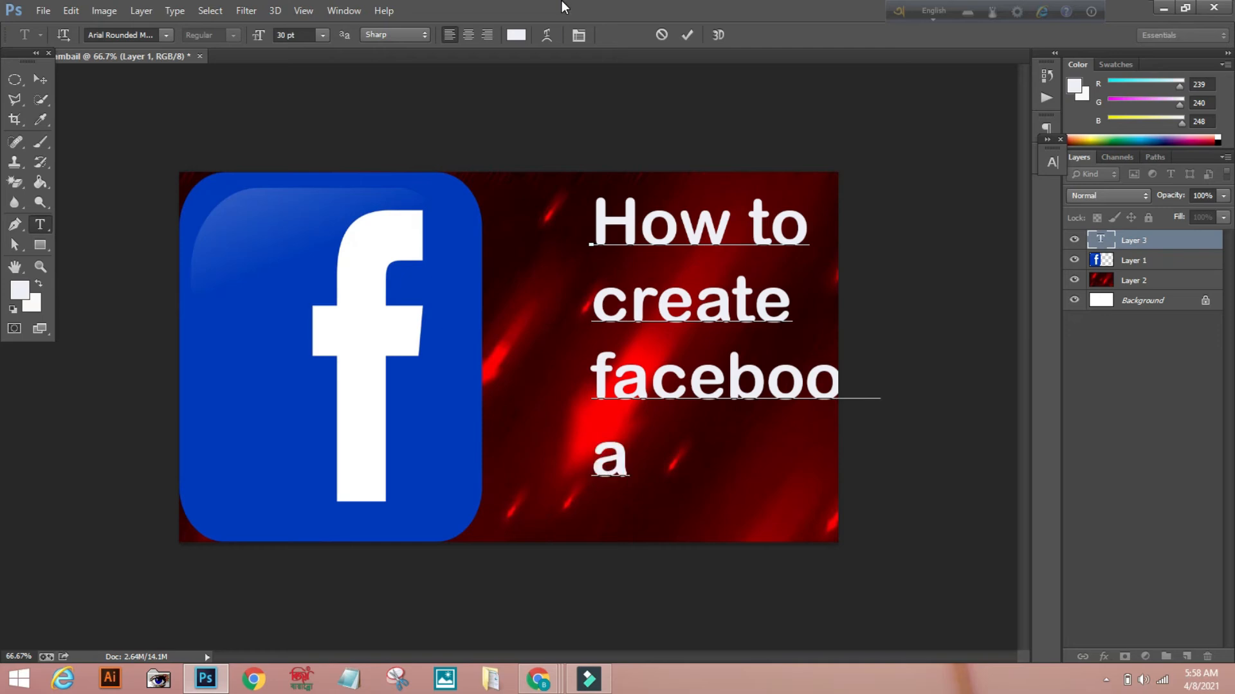
{"action": "type", "text": "cco"}
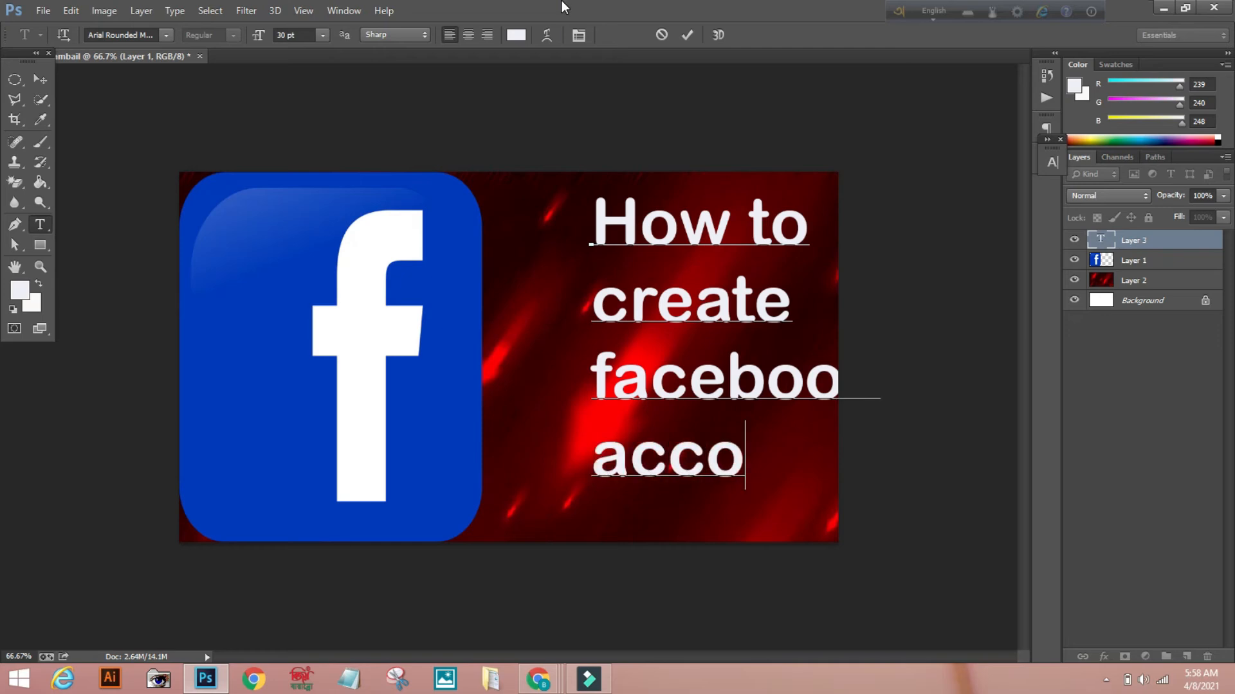
{"action": "type", "text": "unt"}
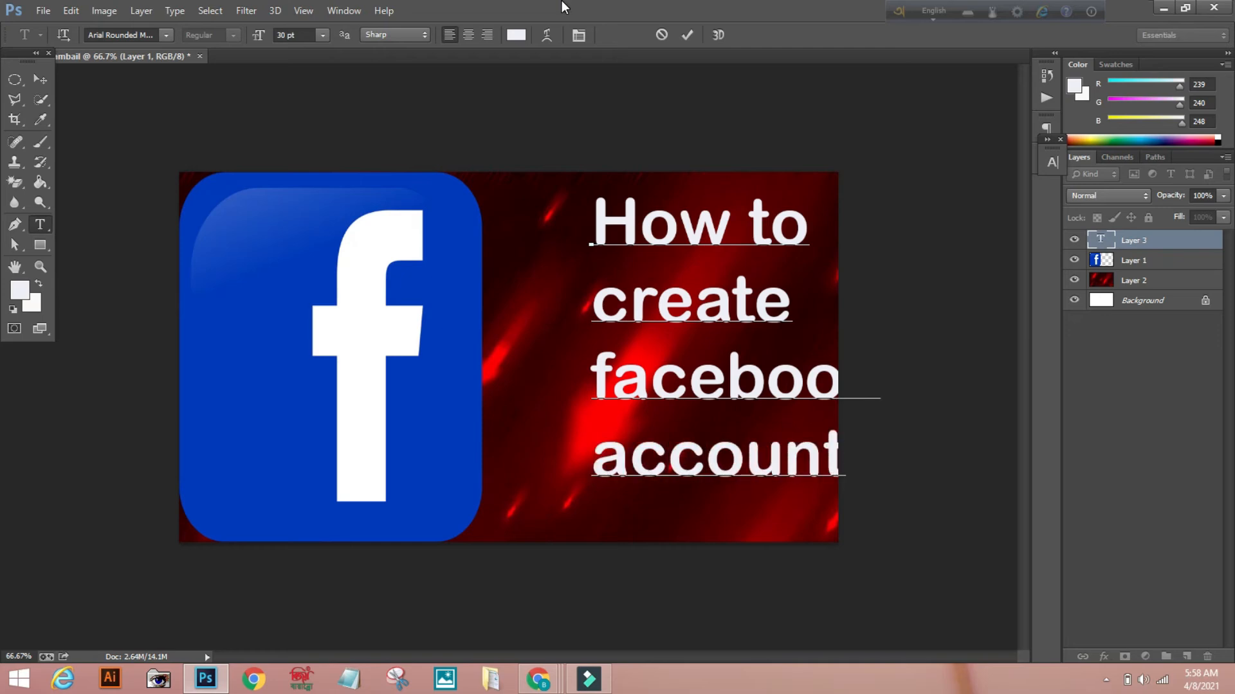
{"action": "left_click", "coordinate": [692, 37]}
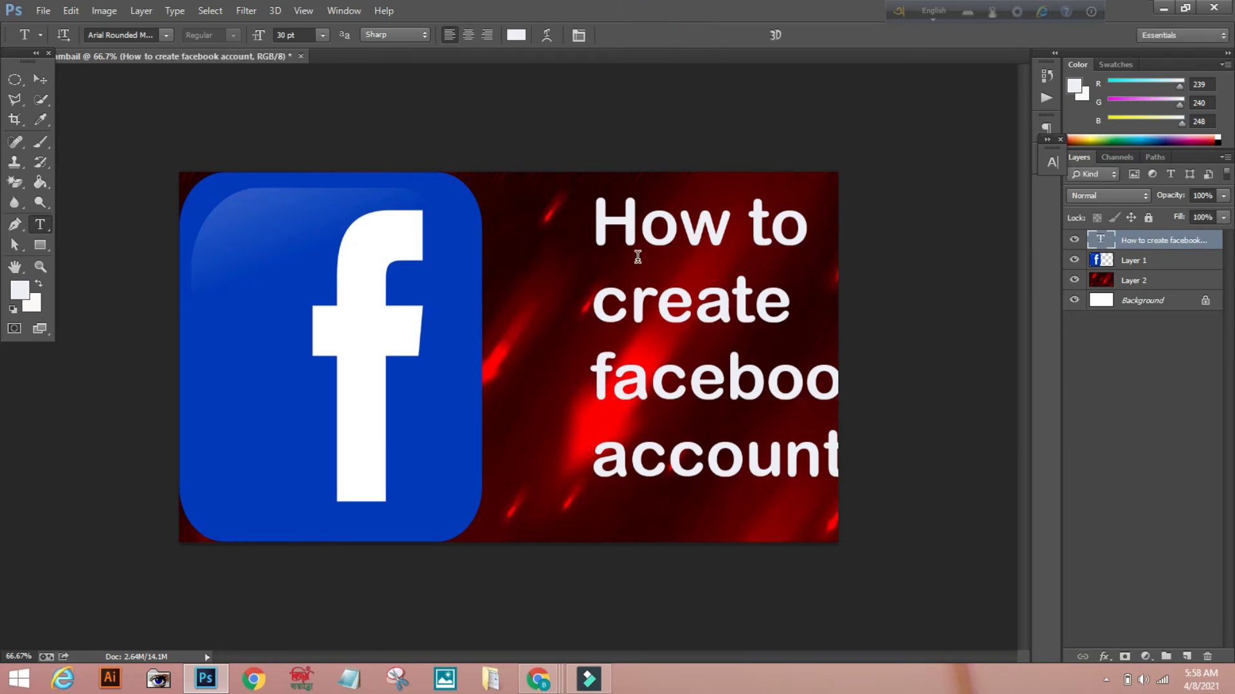
Step: Move the text into the space beside the icon and stretch it with Free Transform to about 112% width and 120% height
{"action": "key", "text": "ctrl+t"}
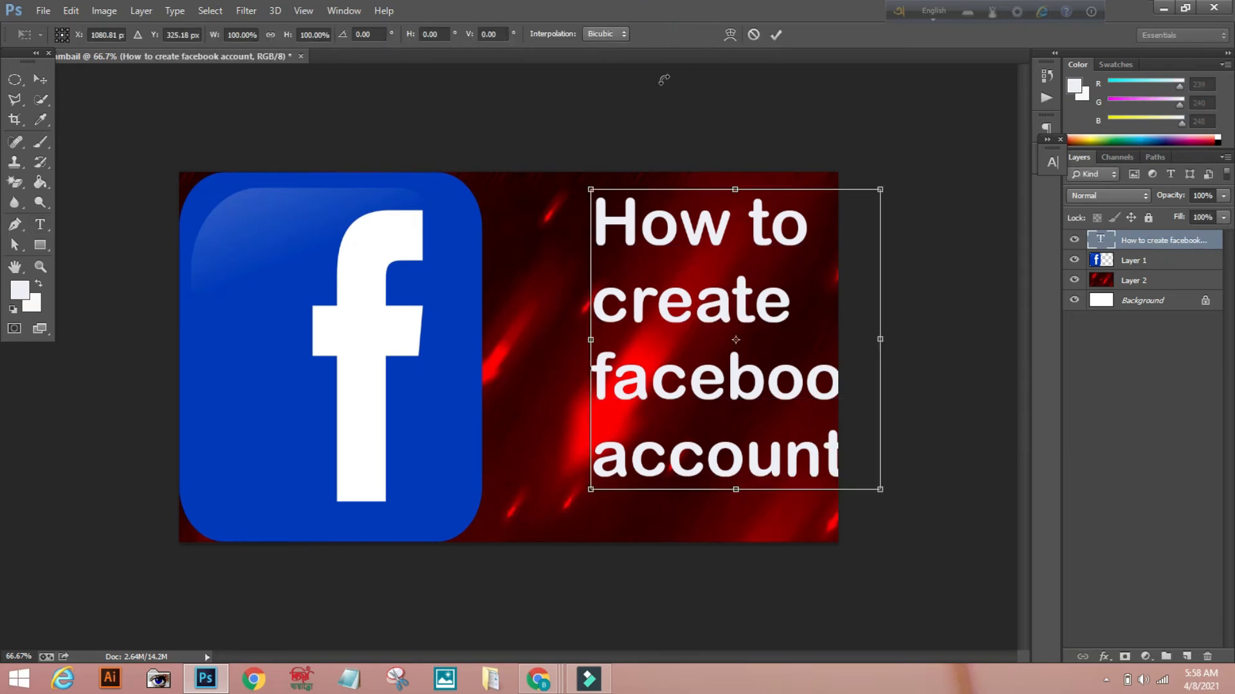
{"action": "left_click_drag", "start_coordinate": [703, 271], "coordinate": [622, 266]}
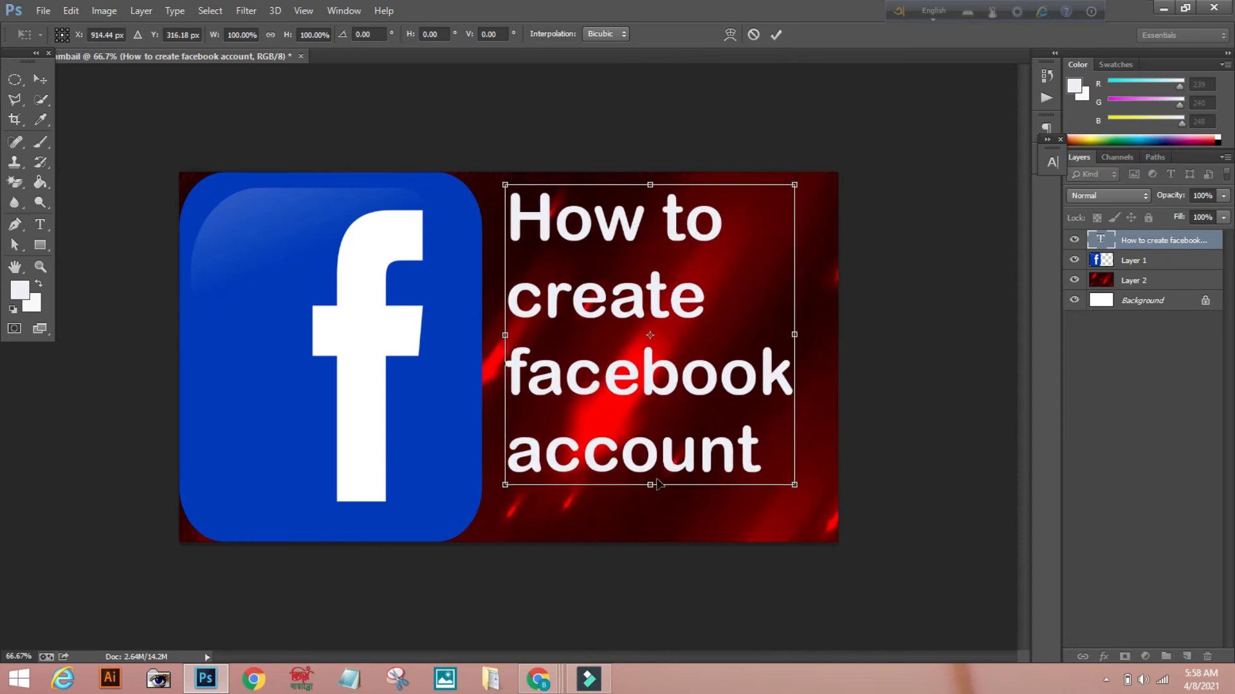
{"action": "left_click_drag", "start_coordinate": [651, 498], "coordinate": [651, 534]}
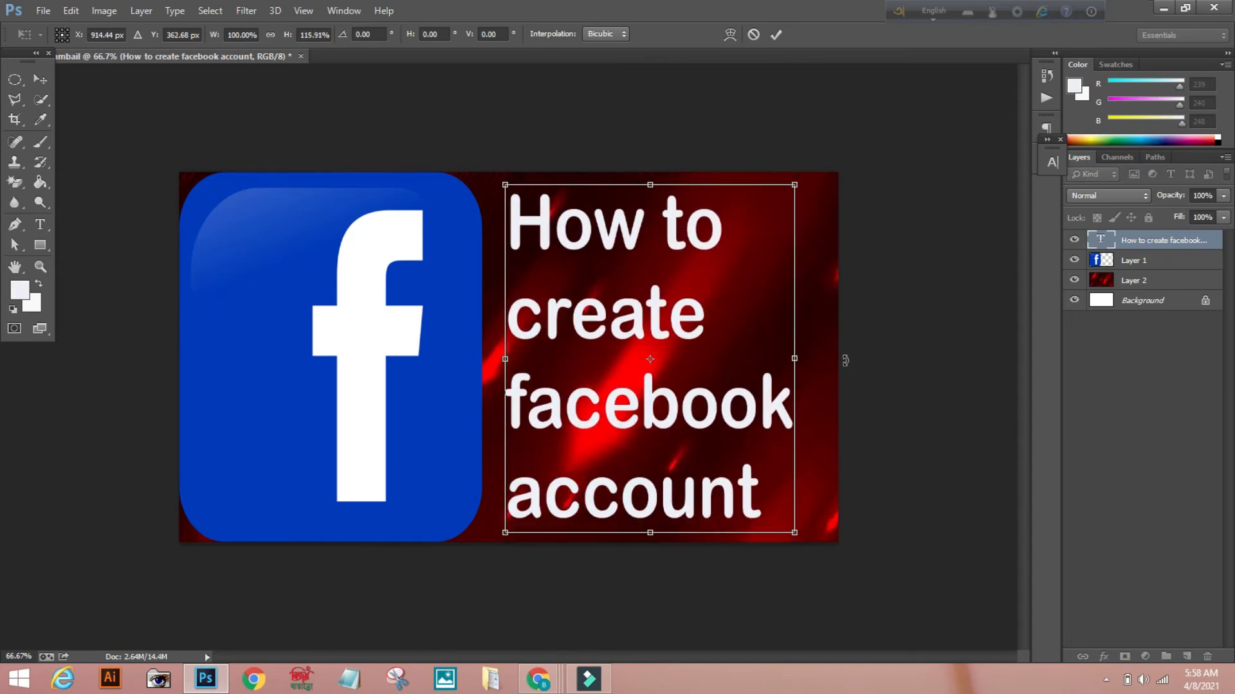
{"action": "left_click_drag", "start_coordinate": [794, 362], "coordinate": [830, 360]}
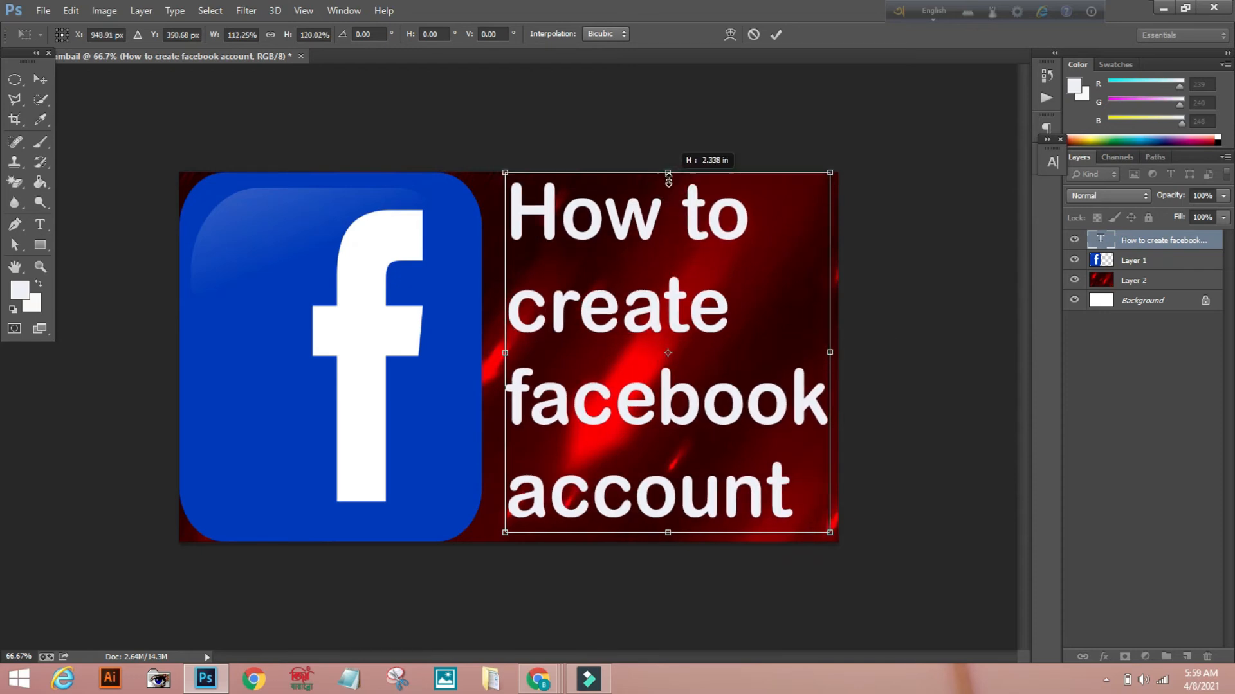